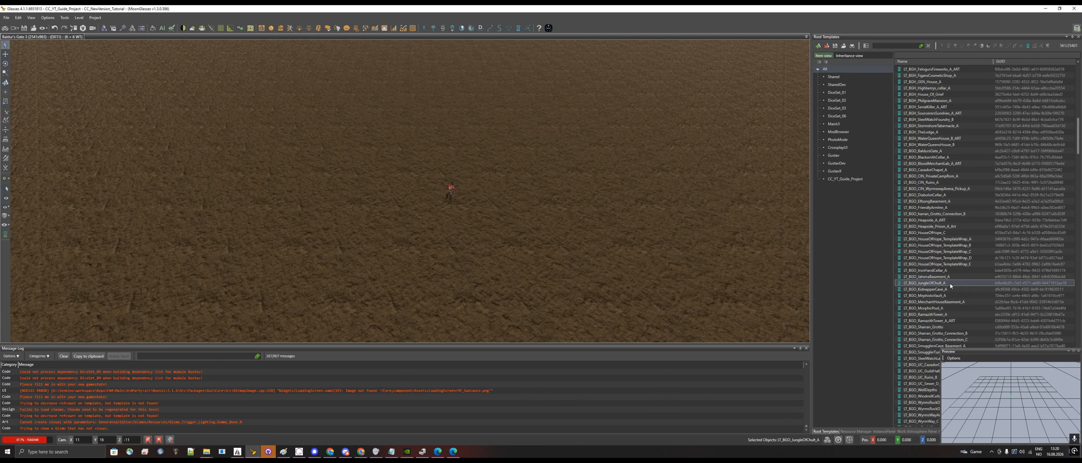
- Try placing the LT_BGO_JungleOfChult_A level template beside the character in the empty level, and undo its placement
left_click_drag(925, 284, 441, 193)
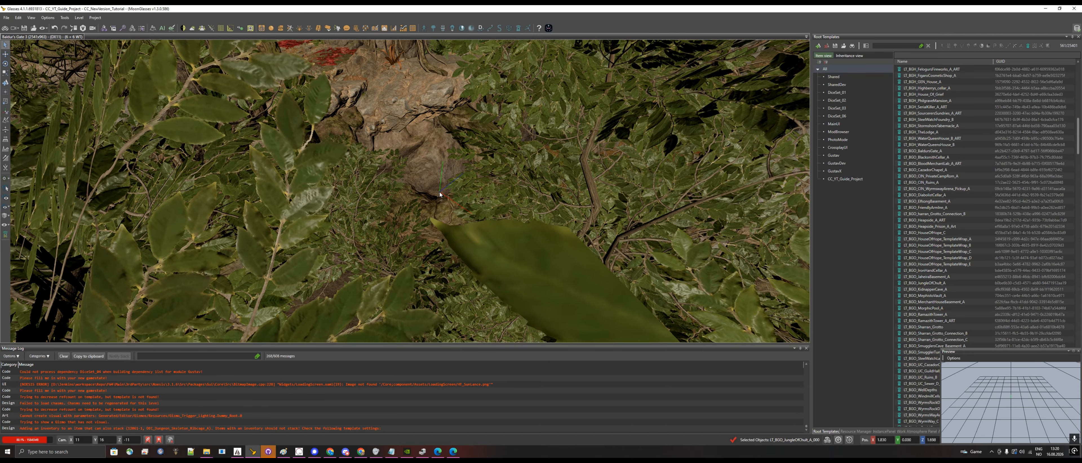
scroll(440, 195, "down", 2)
scroll(439, 194, "down", 5)
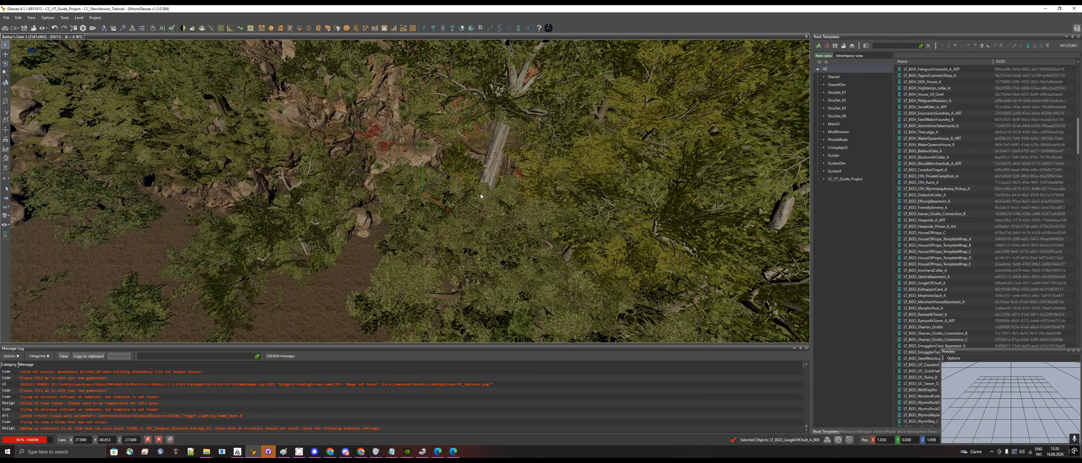
scroll(557, 213, "up", 6)
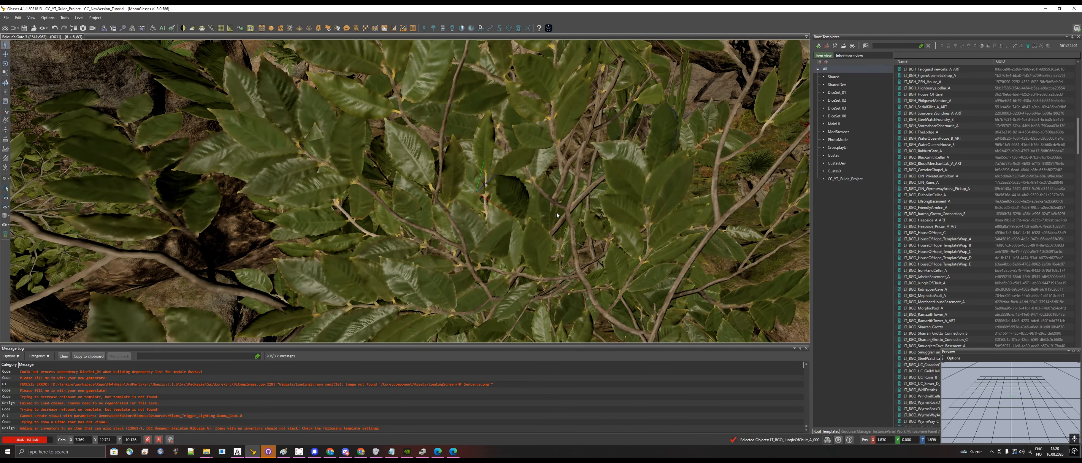
key("ctrl+z")
- Place the LT_CTY_DjinniLamp_A level template in the level beside the character
scroll(950, 303, "down", 15)
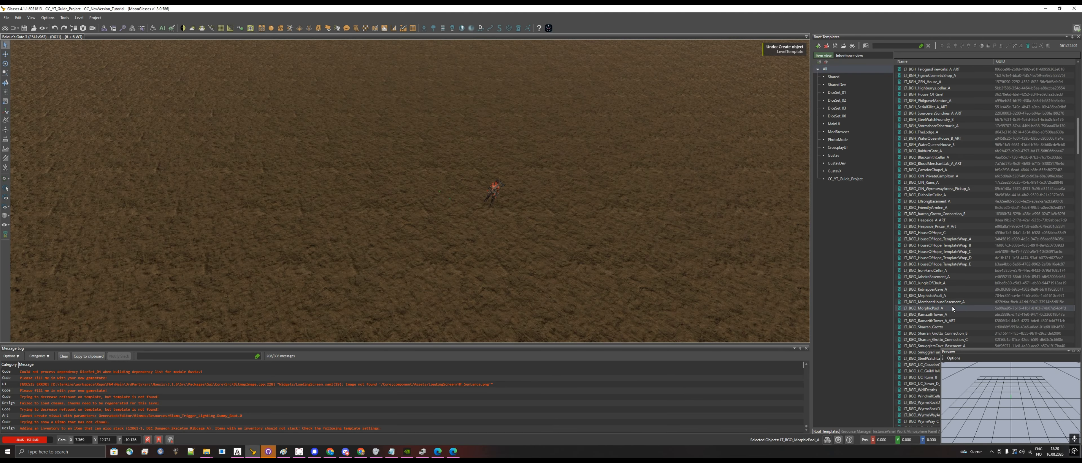
left_click(949, 277)
scroll(949, 278, "down", 4)
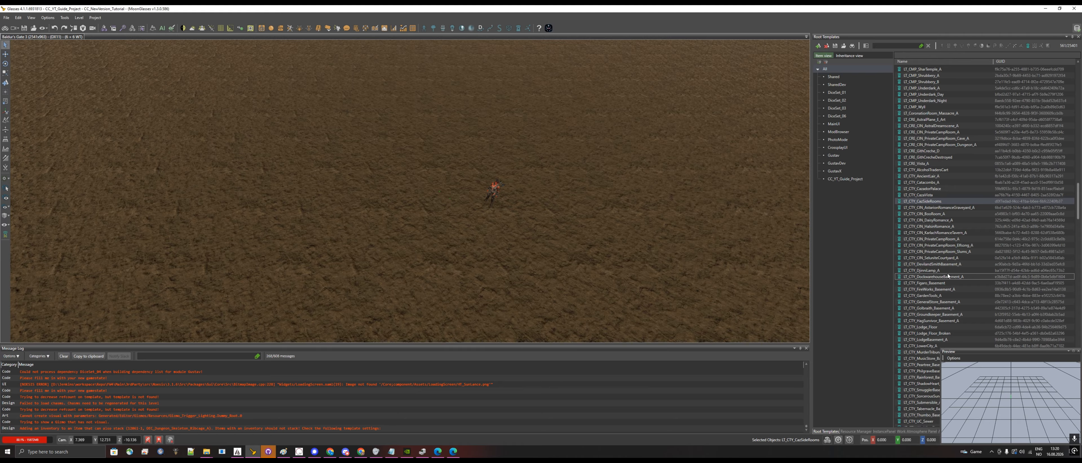
left_click_drag(947, 270, 480, 214)
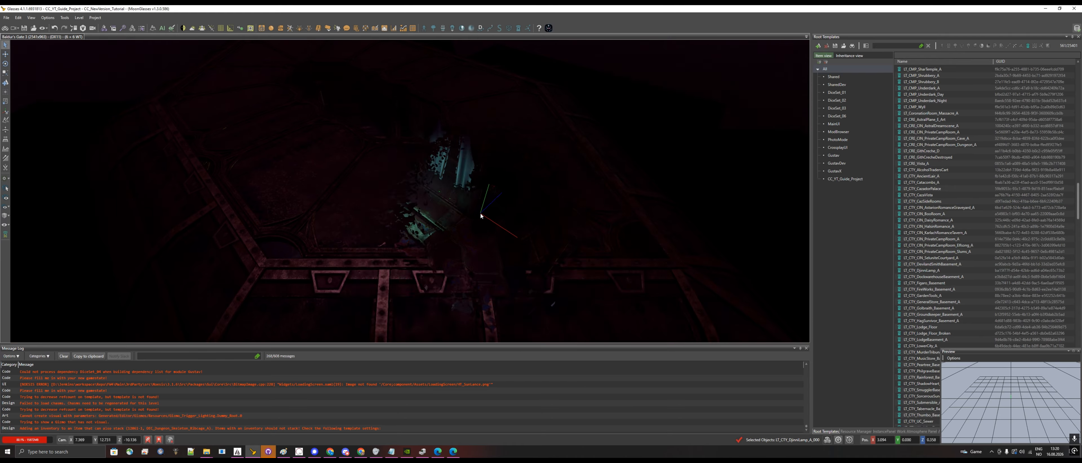
middle_click_drag(485, 214, 540, 222)
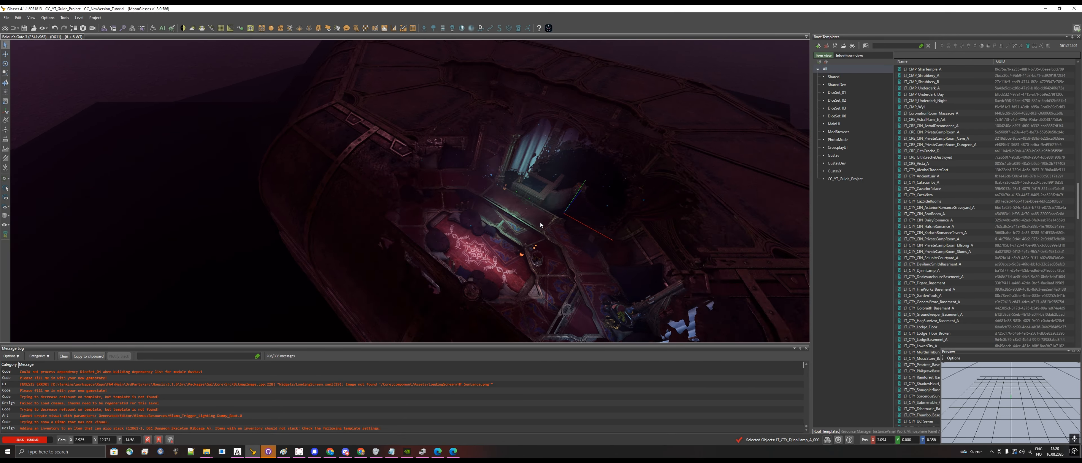
scroll(540, 223, "down", 5)
scroll(540, 223, "up", 7)
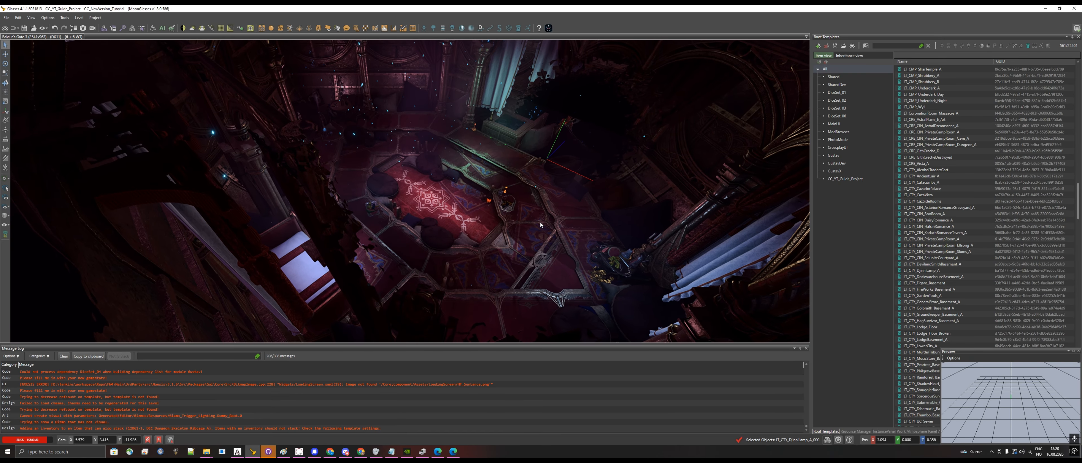
scroll(540, 222, "down", 6)
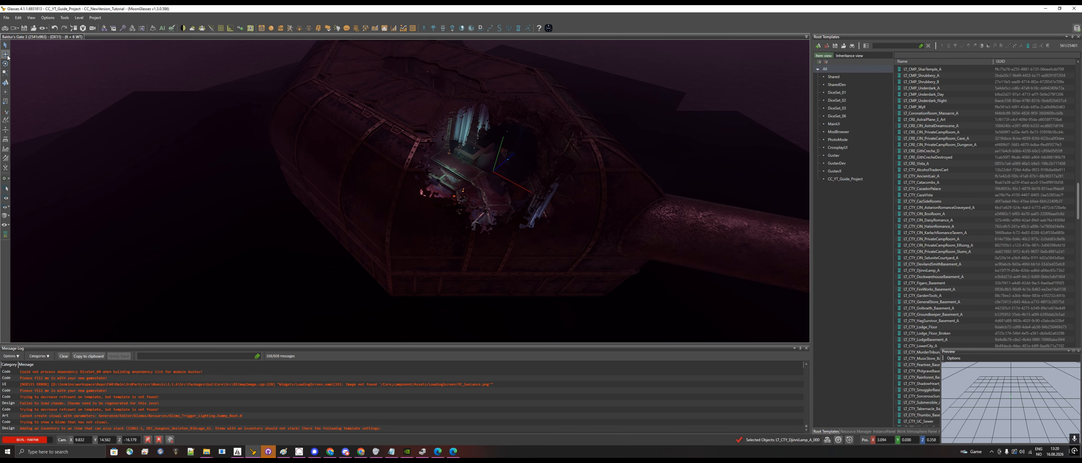
- Move the placed Djinni Lamp template along its Z axis with the Move tool
left_click(6, 54)
left_click_drag(509, 161, 553, 135)
scroll(554, 135, "up", 3)
scroll(554, 135, "up", 5)
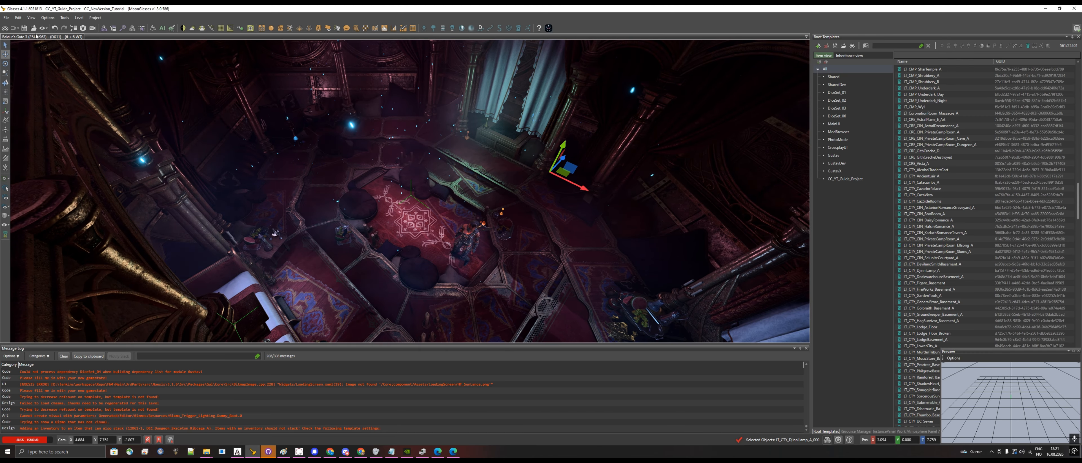
- Open the CC_Youtube level
left_click(7, 17)
left_click(19, 77)
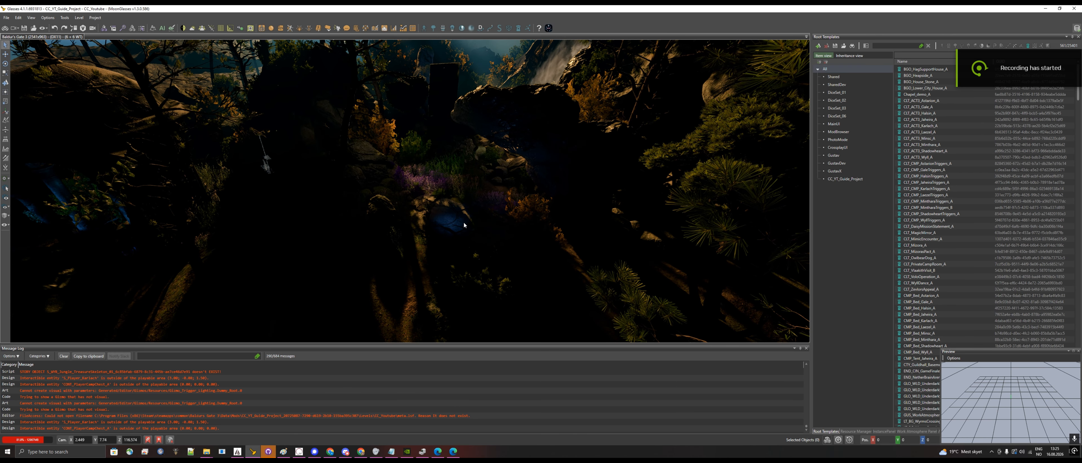
- Select the small blue-lit druid menhir platform piece in the centre of the scene
left_click(468, 231)
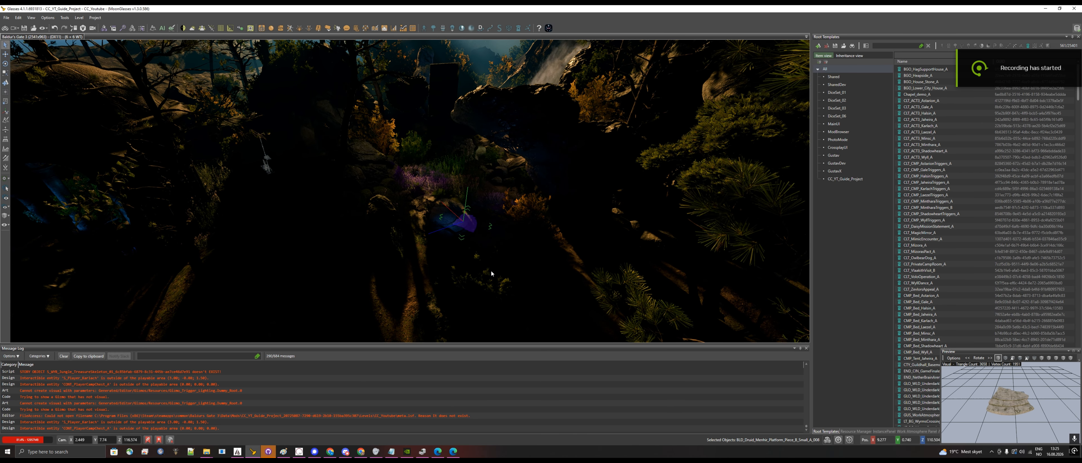
key("e")
key("q")
key("w")
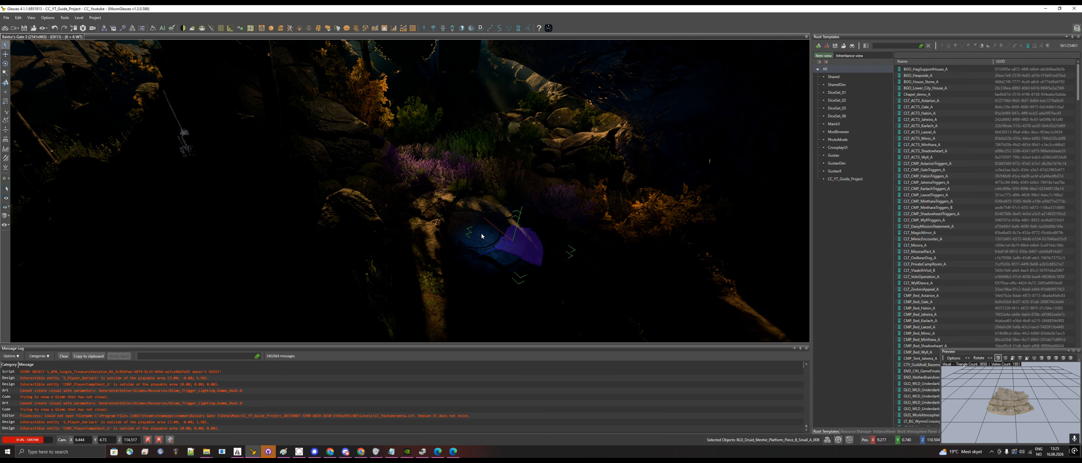
left_click(480, 237)
key("s")
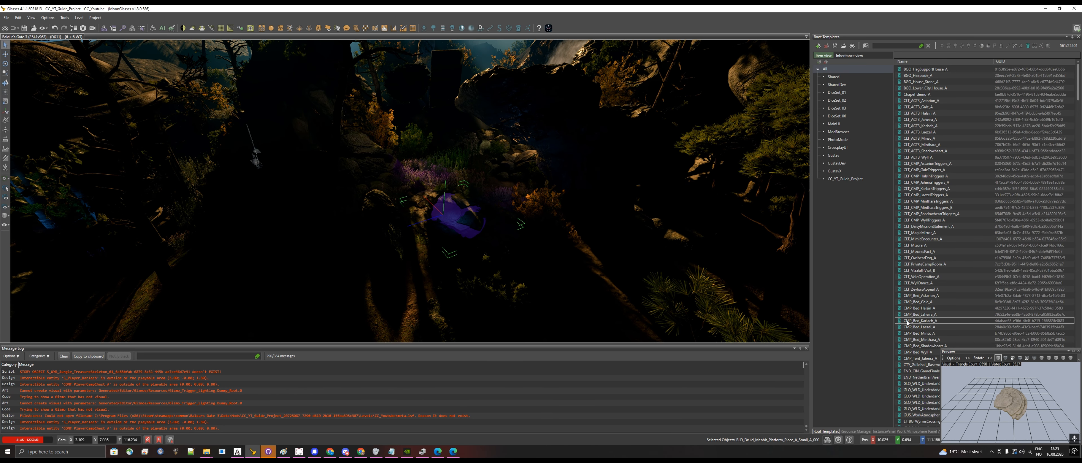
- Widen the side panel and show the World Outliner's object list
left_click_drag(941, 350, 1002, 356)
left_click_drag(811, 309, 717, 308)
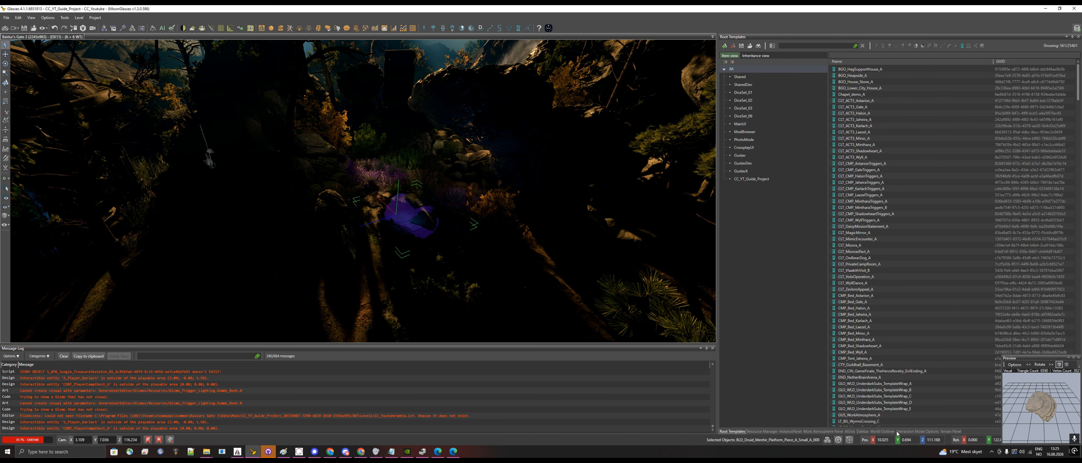
left_click(887, 432)
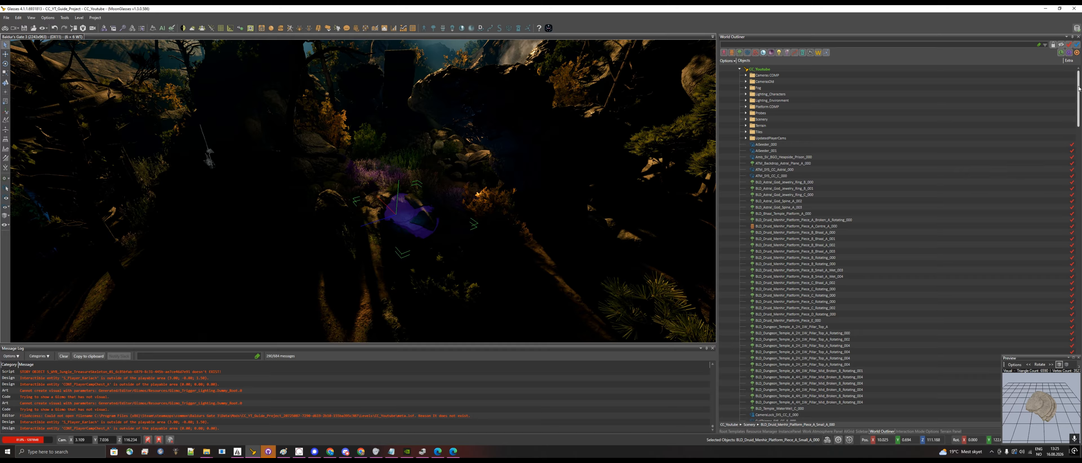
mouse_move(1079, 88)
left_mouse_down()
mouse_move(1070, 390)
mouse_move(1066, 83)
left_mouse_up()
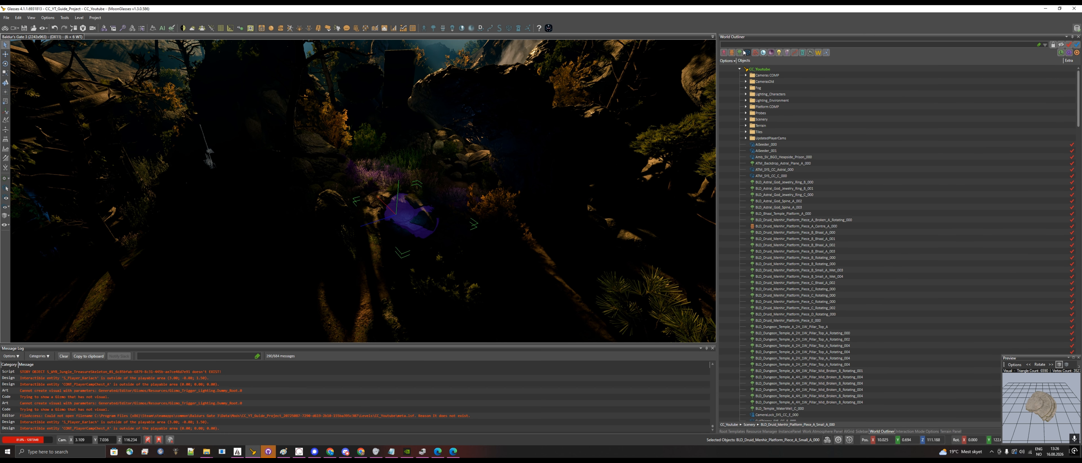
- Filter the World Outliner to list only characters, triggers and lights
left_click(724, 52)
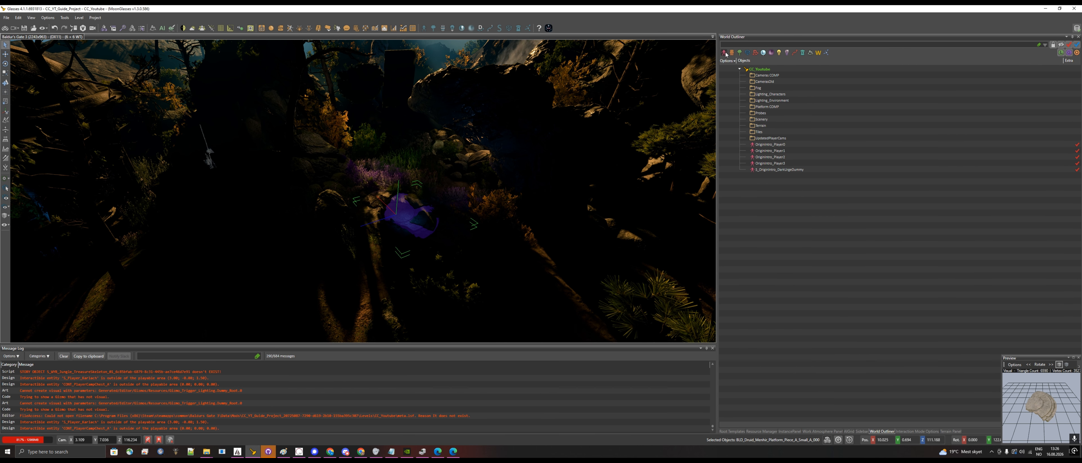
left_click(725, 53)
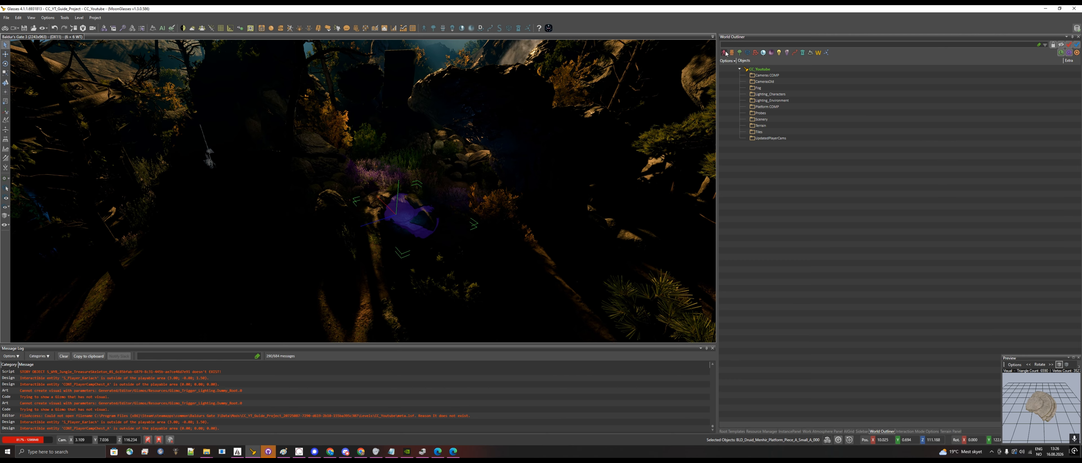
left_click(726, 53)
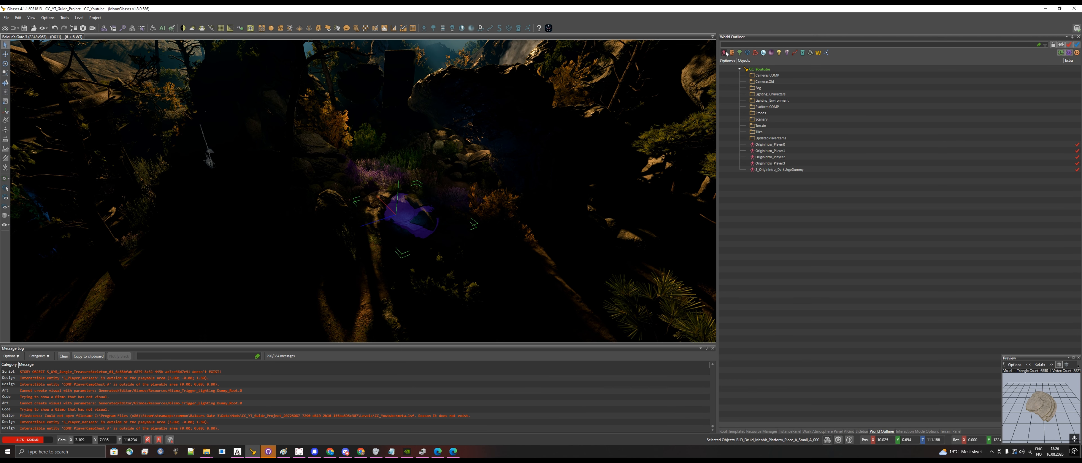
left_click(750, 54)
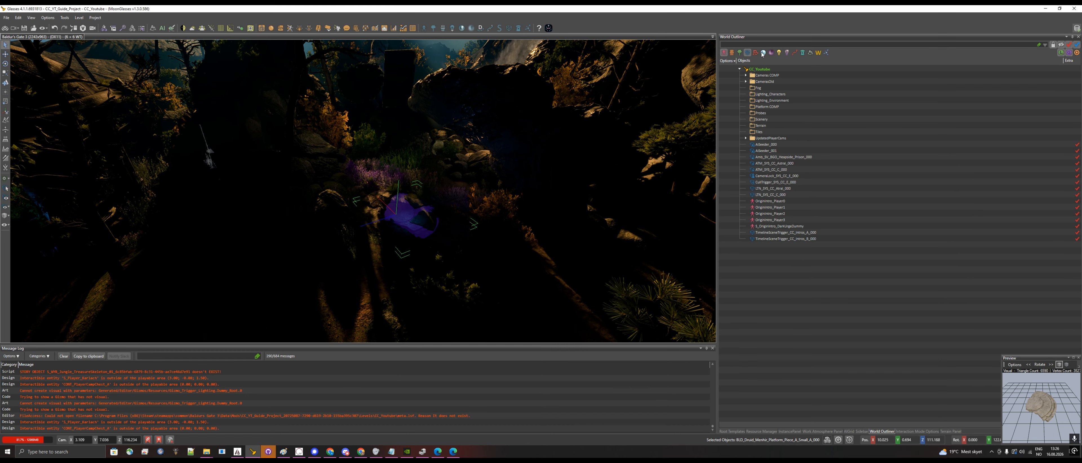
left_click(778, 54)
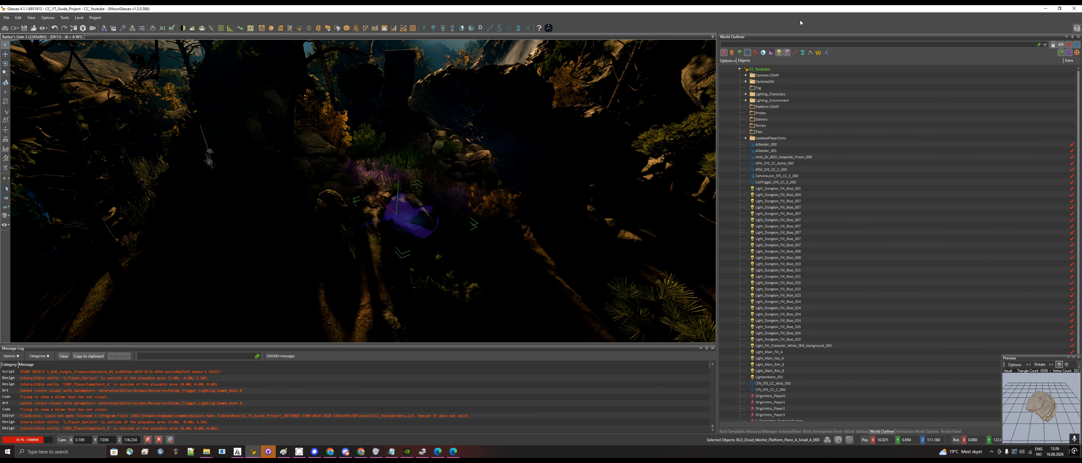
- Expand the camera folders, Lighting_Characters, Lighting_Environment and the updated player cameras folder in the World Outliner
left_click(746, 75)
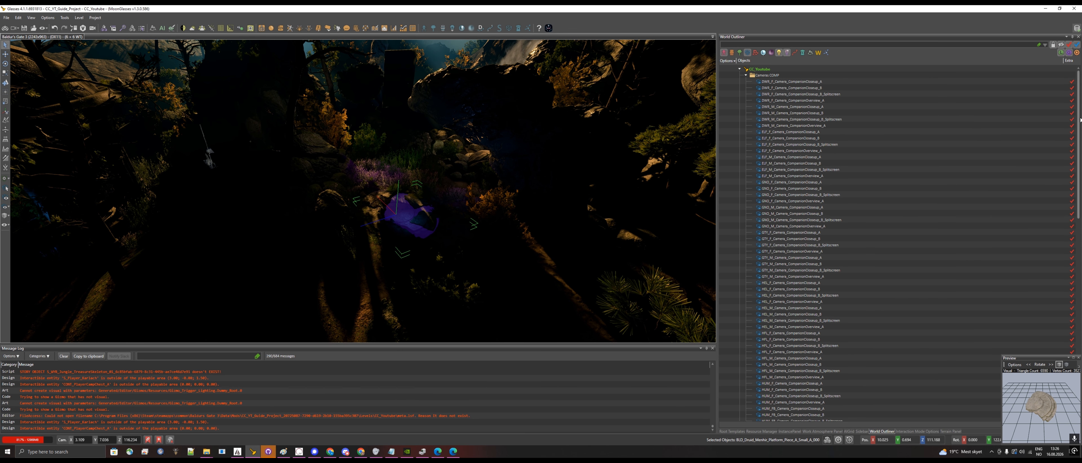
left_click_drag(1078, 123, 1061, 285)
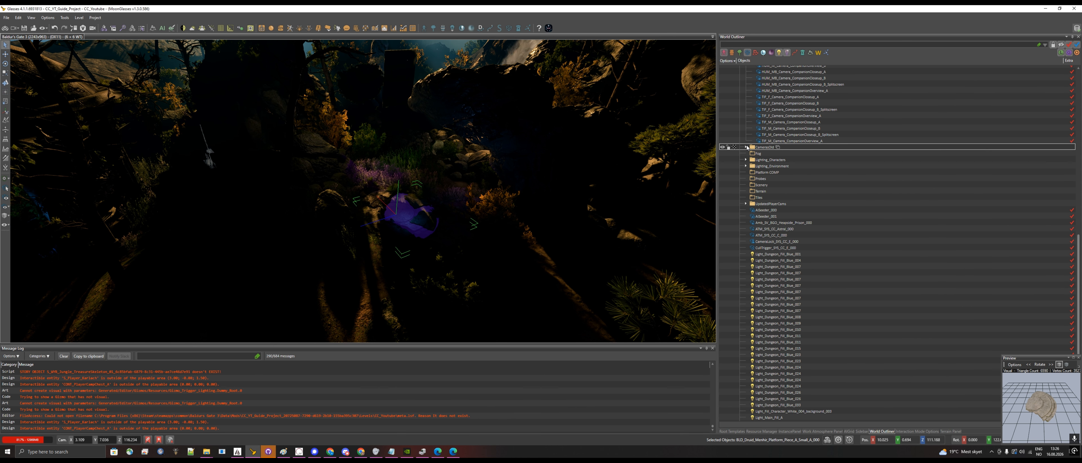
left_click(746, 148)
left_click(745, 185)
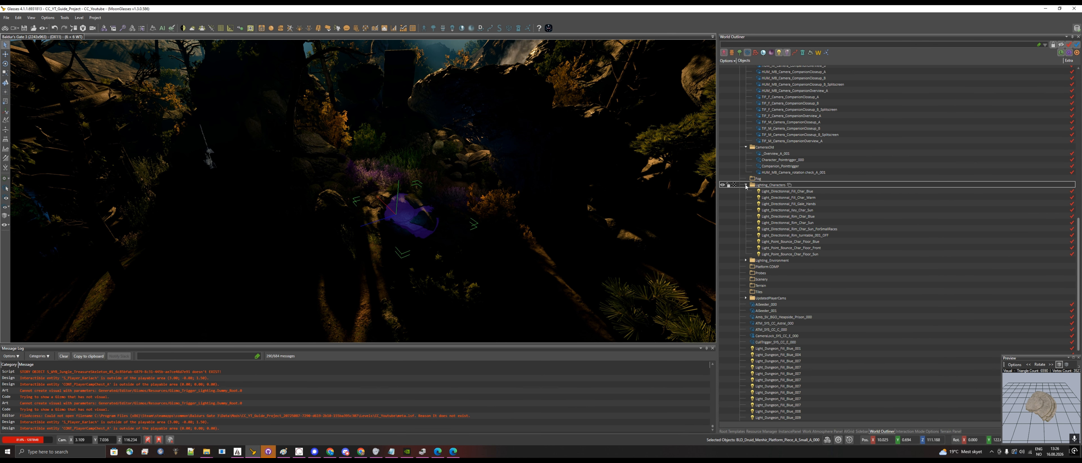
left_click(746, 261)
scroll(750, 316, "down", 5)
left_click(746, 312)
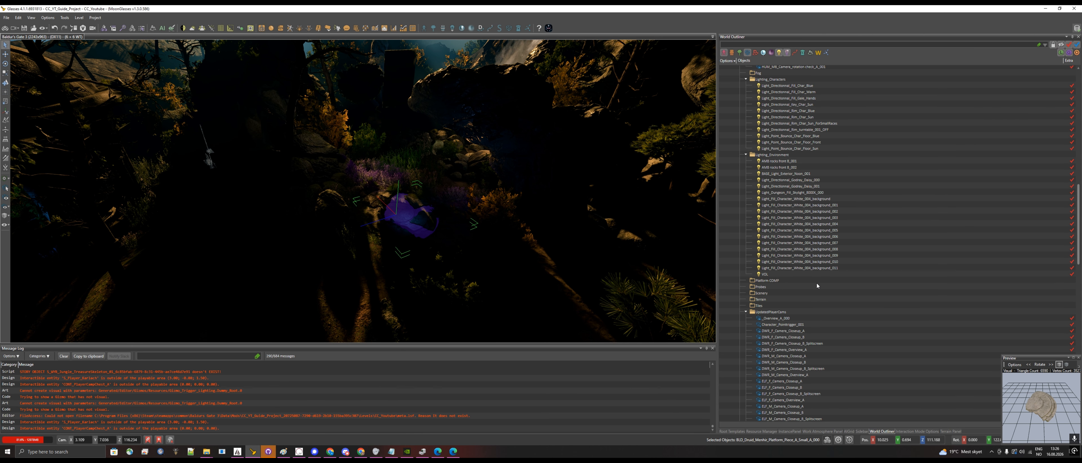
scroll(827, 248, "down", 10)
scroll(827, 249, "down", 4)
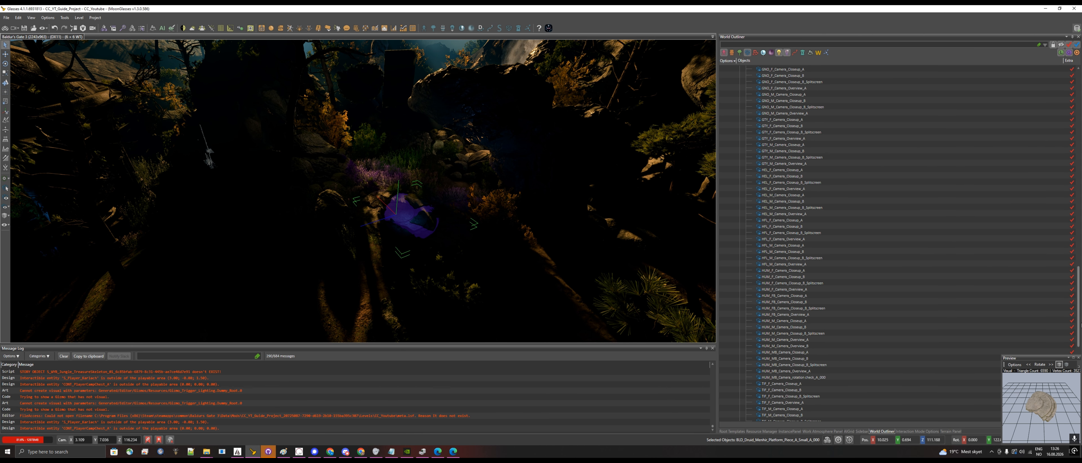
left_click_drag(1080, 317, 1080, 387)
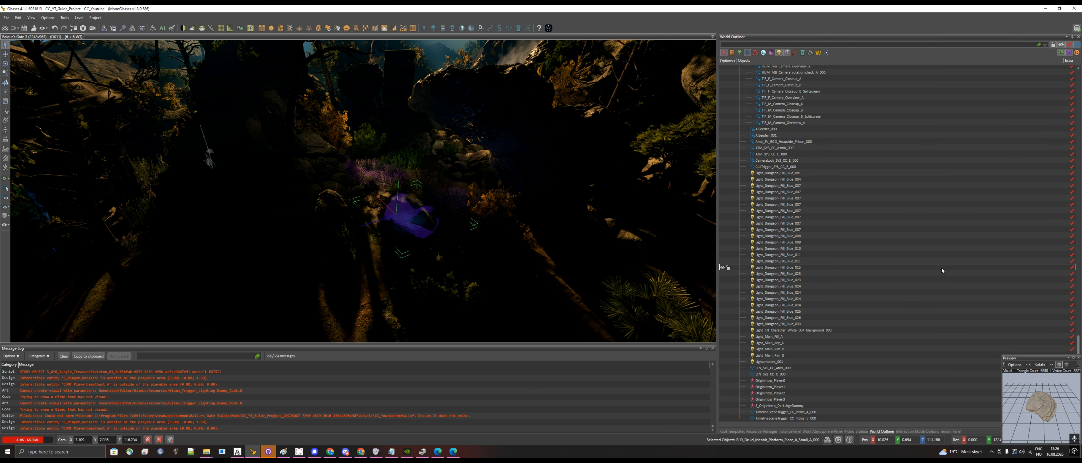
scroll(934, 274, "up", 3)
scroll(909, 273, "up", 20)
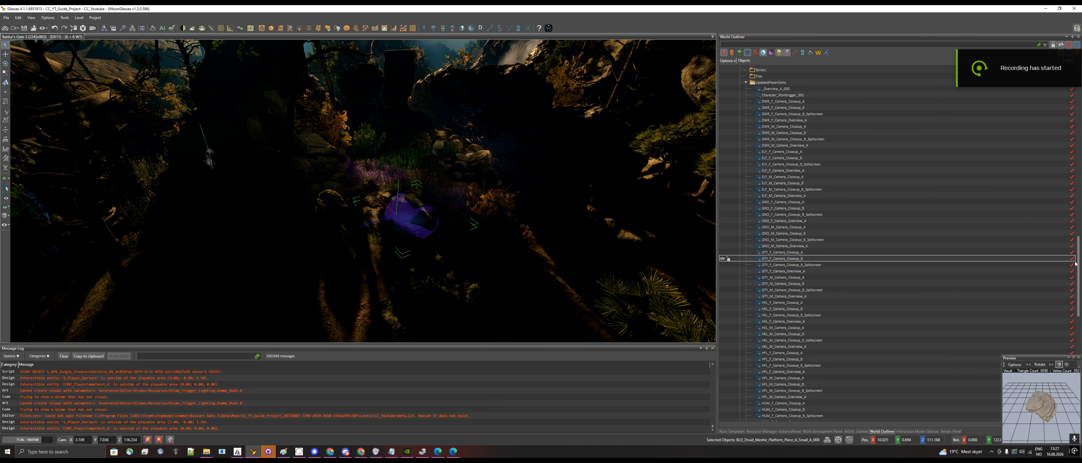
- Select all listed objects from DWR_F_Camera_CompanionCloseup_A through the last timeline scene trigger, plus the small blue-lit platform piece in the scene
left_click_drag(1079, 254, 1072, 66)
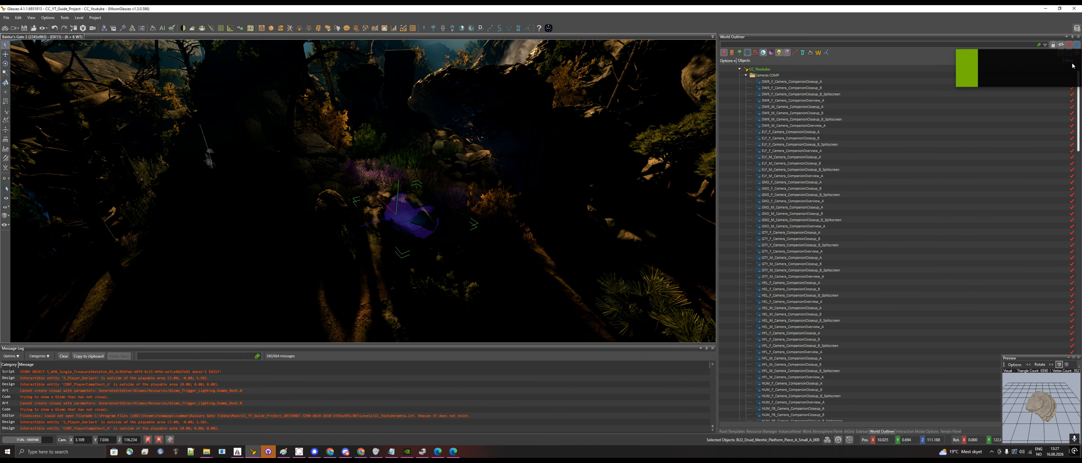
left_click(818, 82)
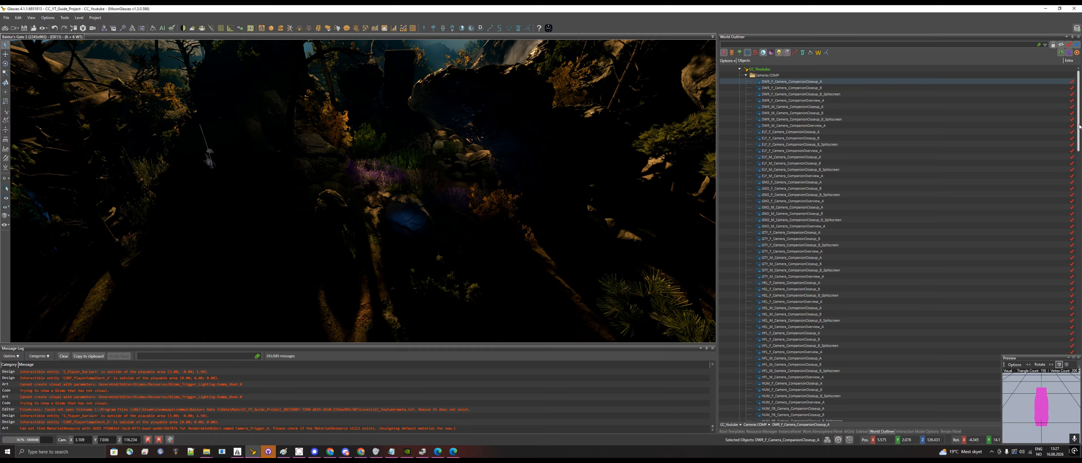
left_click_drag(1079, 126, 1075, 426)
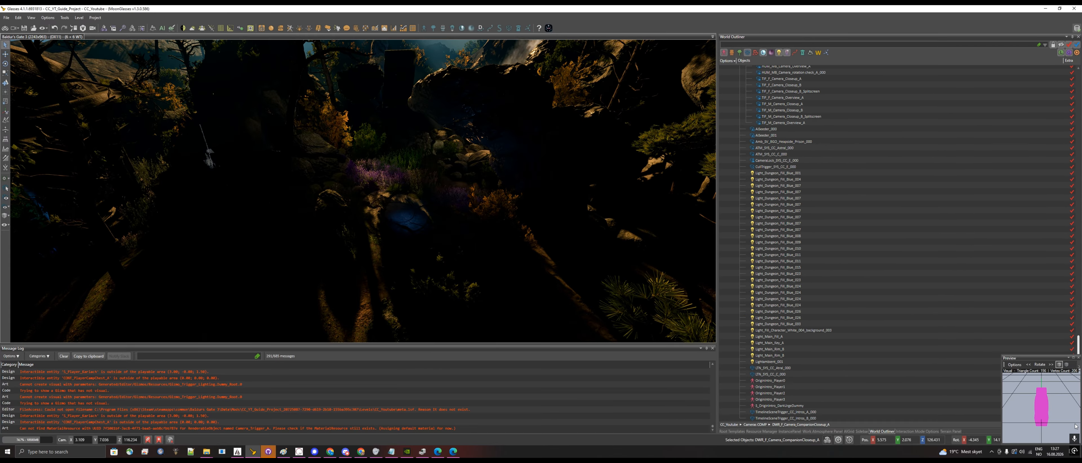
left_click(832, 419, "shift")
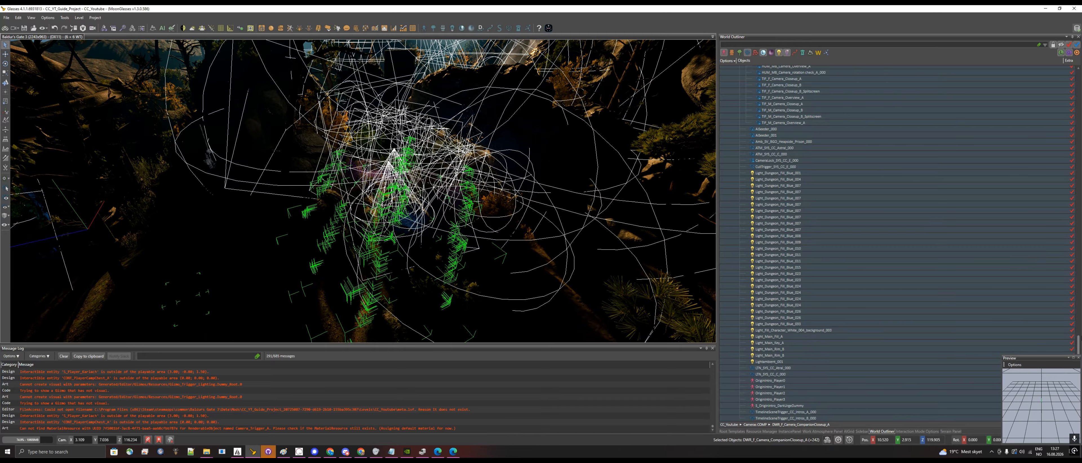
left_click_drag(1078, 341, 1066, 71)
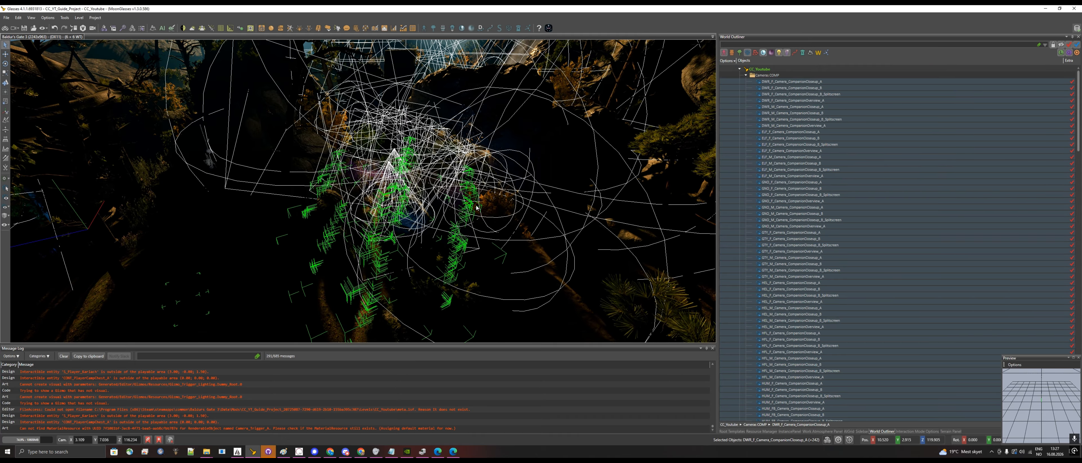
left_click(407, 225, "ctrl")
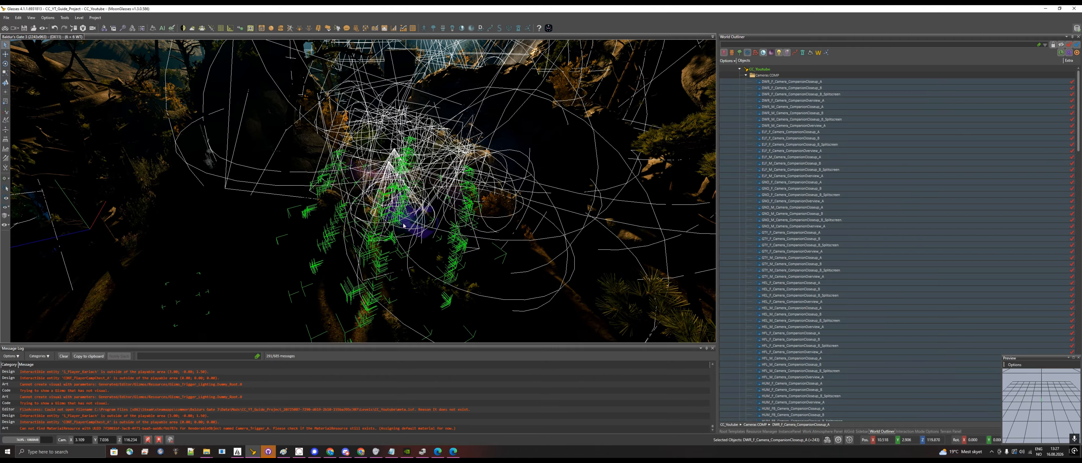
scroll(403, 226, "up", 6)
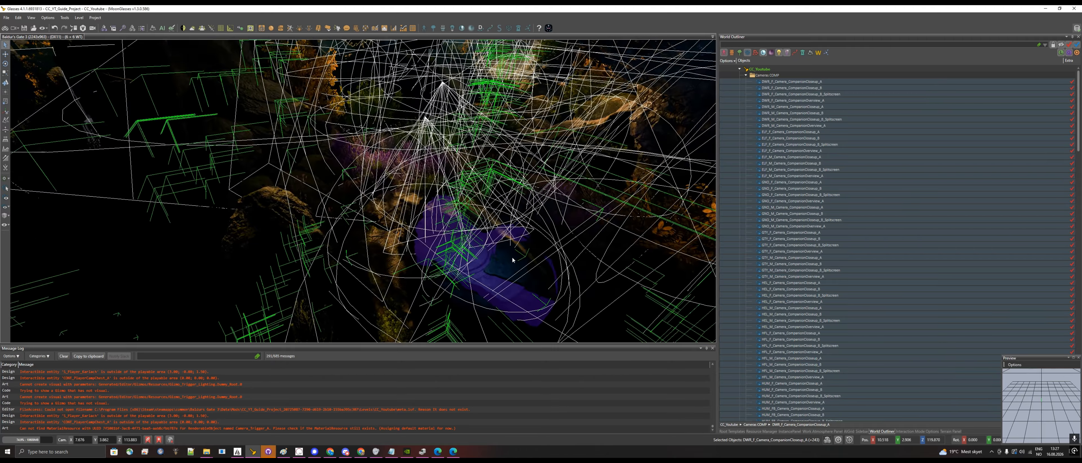
scroll(512, 260, "down", 5)
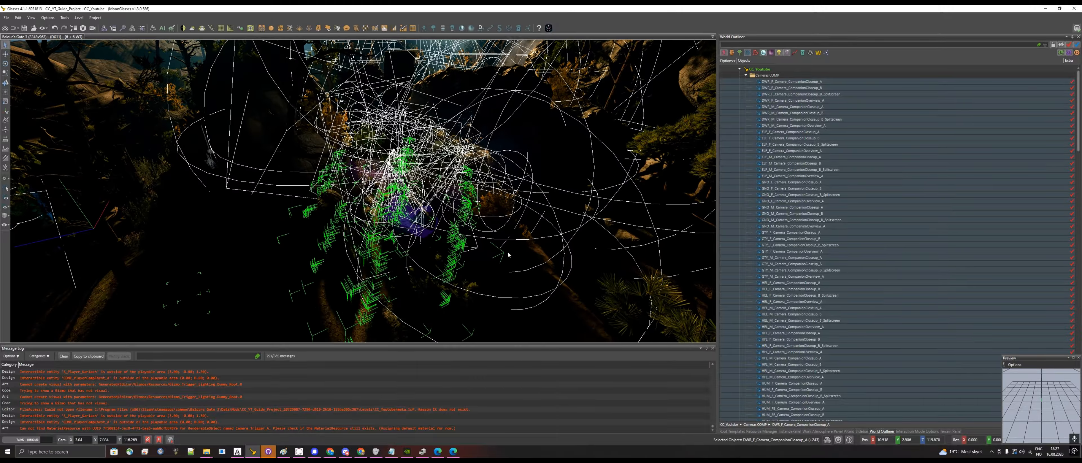
right_click(740, 189)
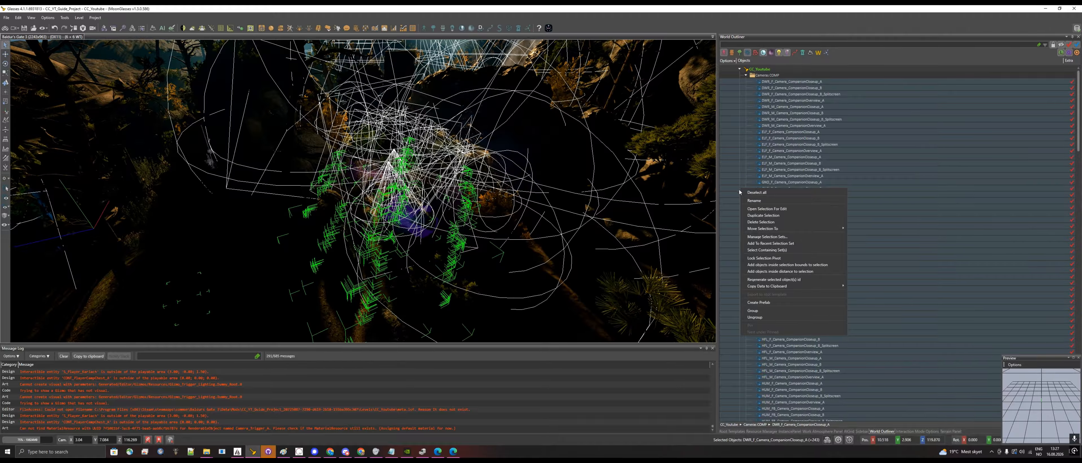
left_click(794, 311)
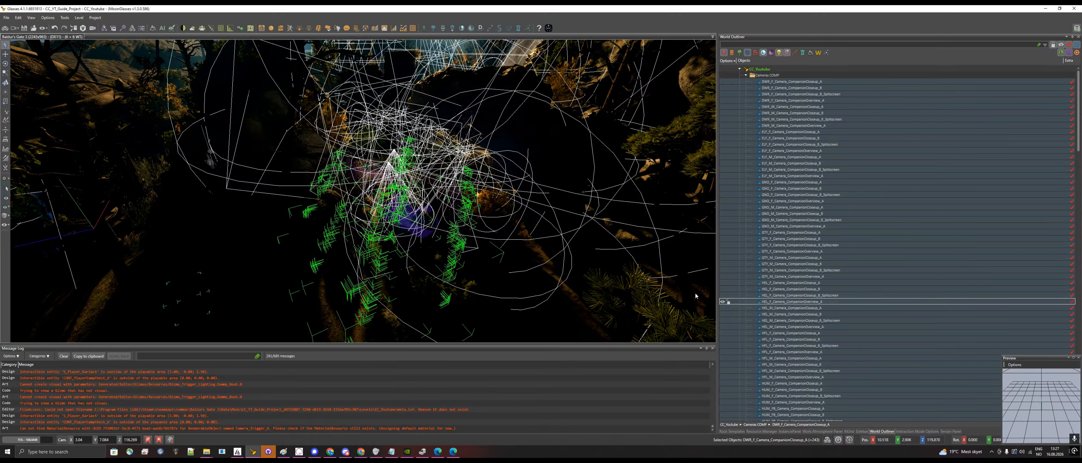
- Copy the selected objects to the level CC_NewVersion_Tutorial and dismiss the save message
right_click(527, 255)
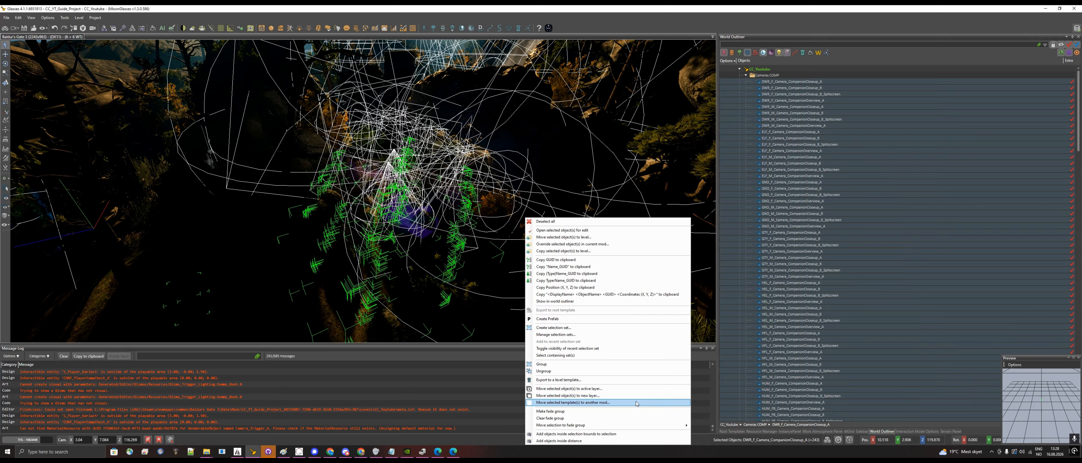
left_click(602, 251)
left_click(574, 168)
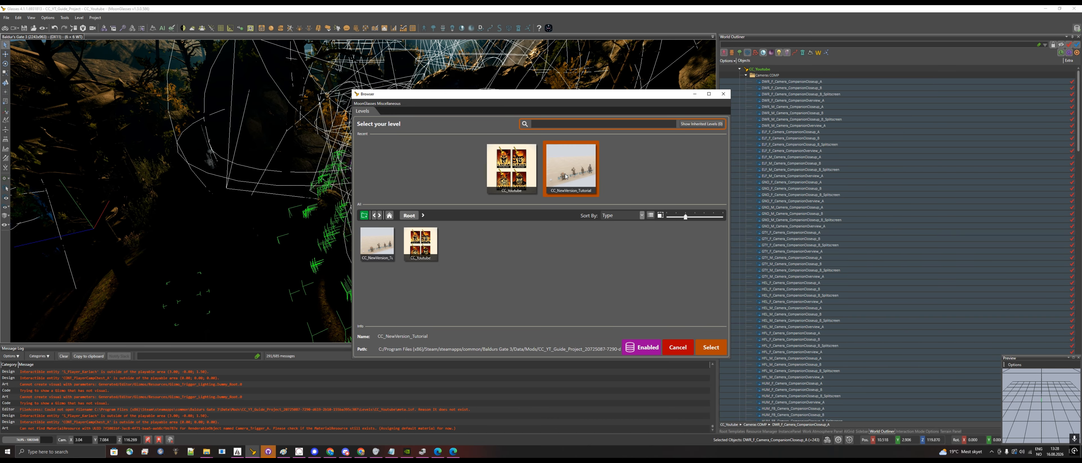
left_click(710, 347)
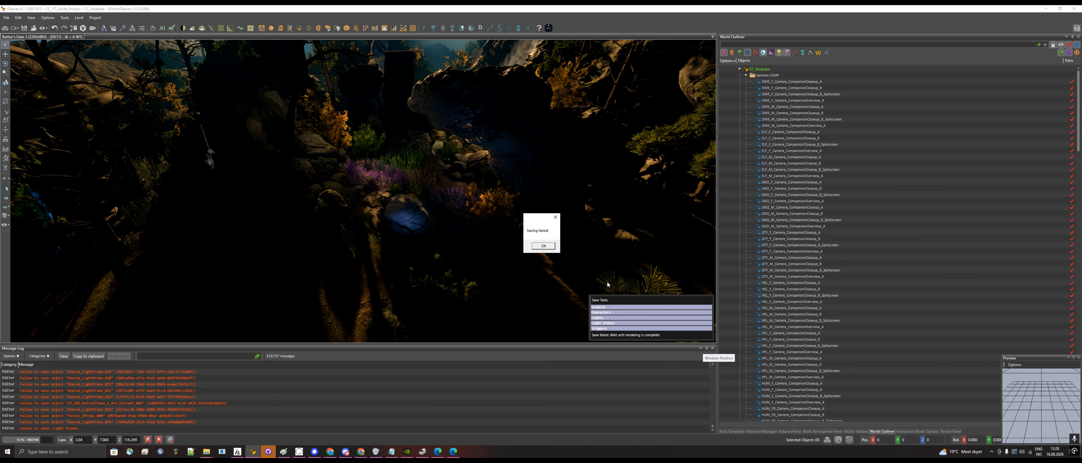
left_click(545, 248)
left_click(546, 248)
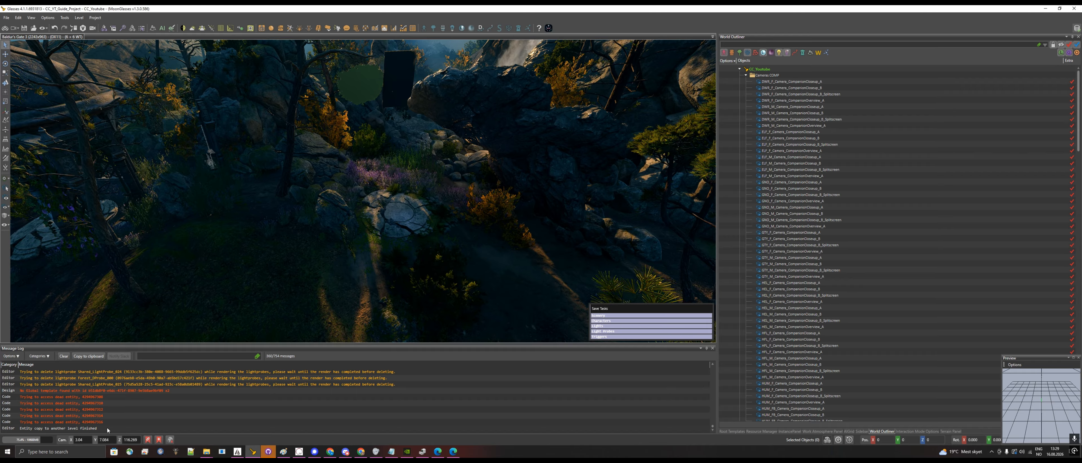
- Open the level CC_NewVersion_Tutorial, saving the unsaved items of the current level
left_click(6, 17)
left_click(19, 32)
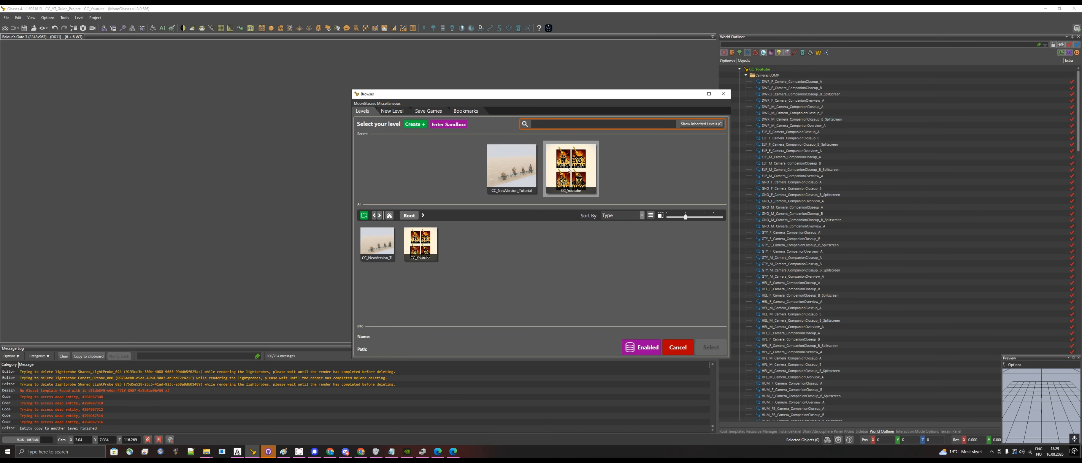
left_click(510, 174)
left_click(711, 347)
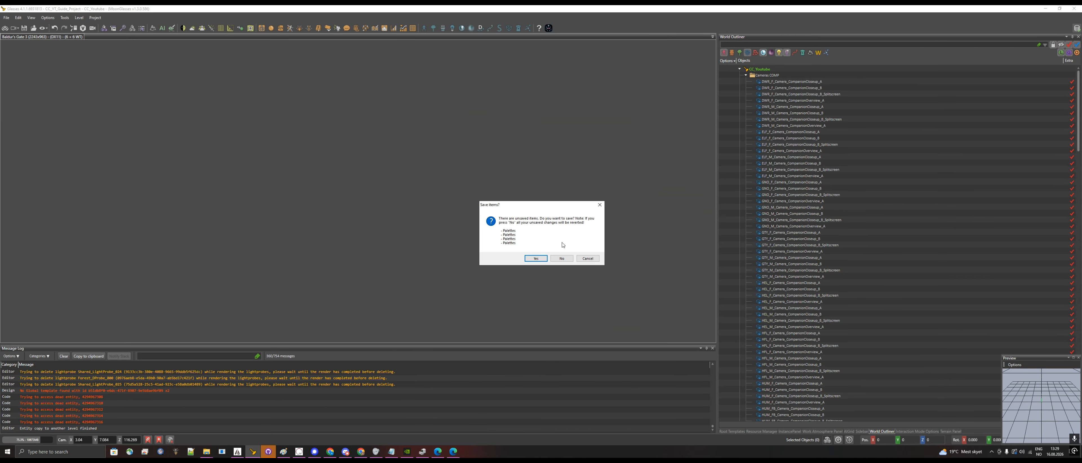
left_click(536, 258)
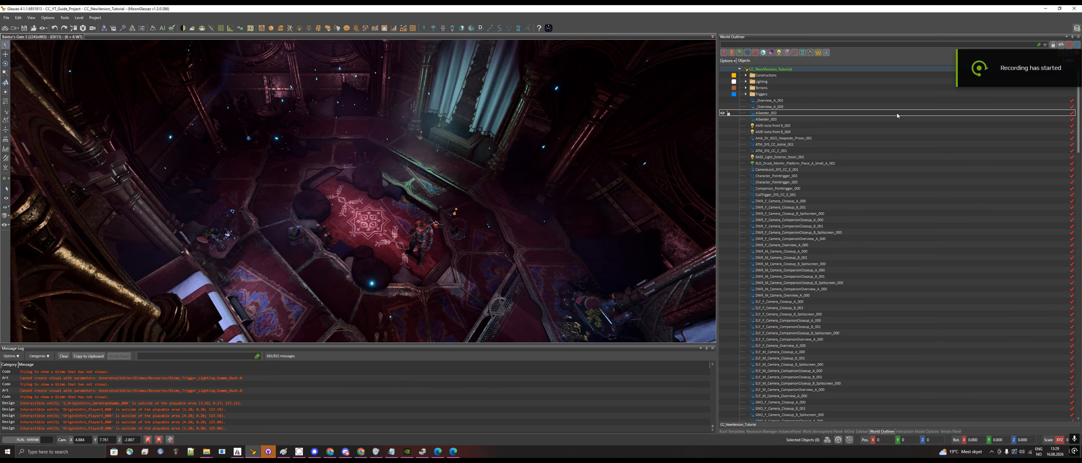
- Expand the Constructions, Lighting and Terrains folders and look through the level's object list for the copied objects
left_click(746, 75)
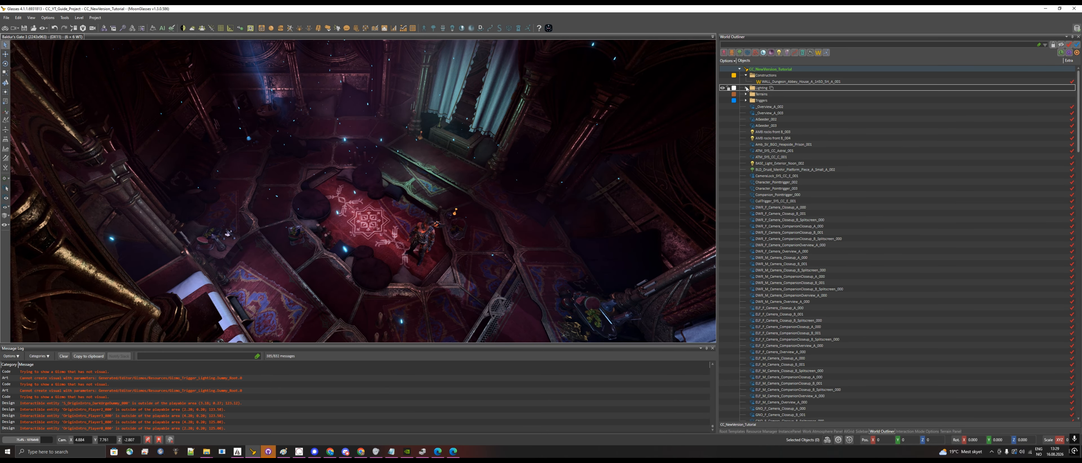
left_click(746, 88)
left_click(746, 113)
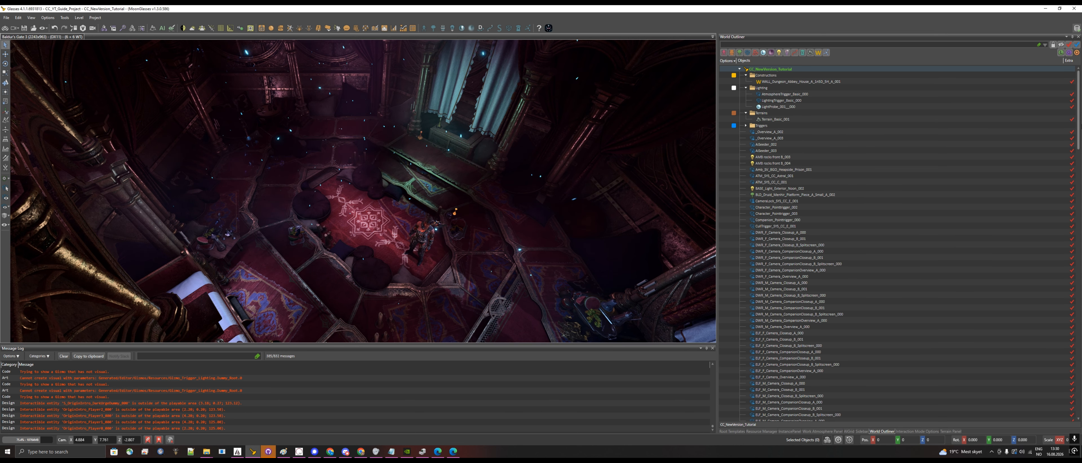
left_click_drag(1079, 102, 1078, 407)
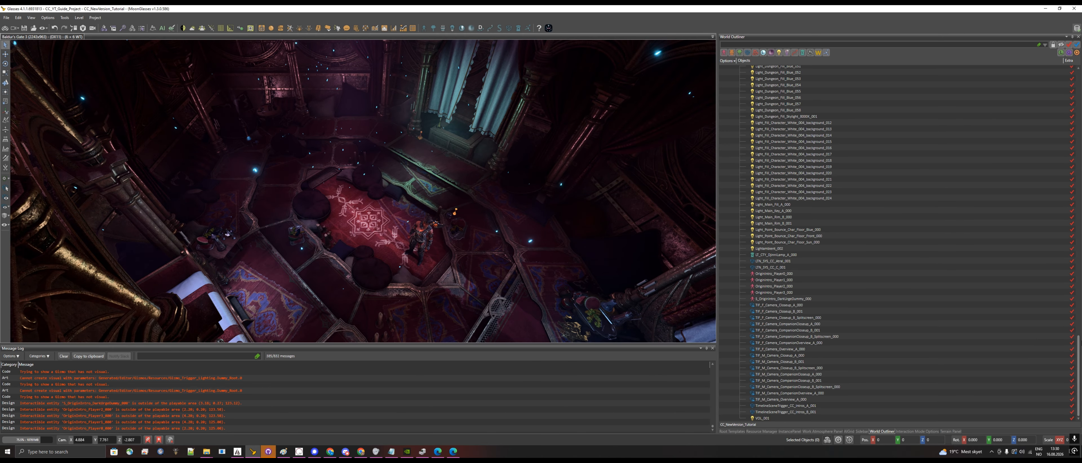
left_click_drag(1080, 343, 1080, 71)
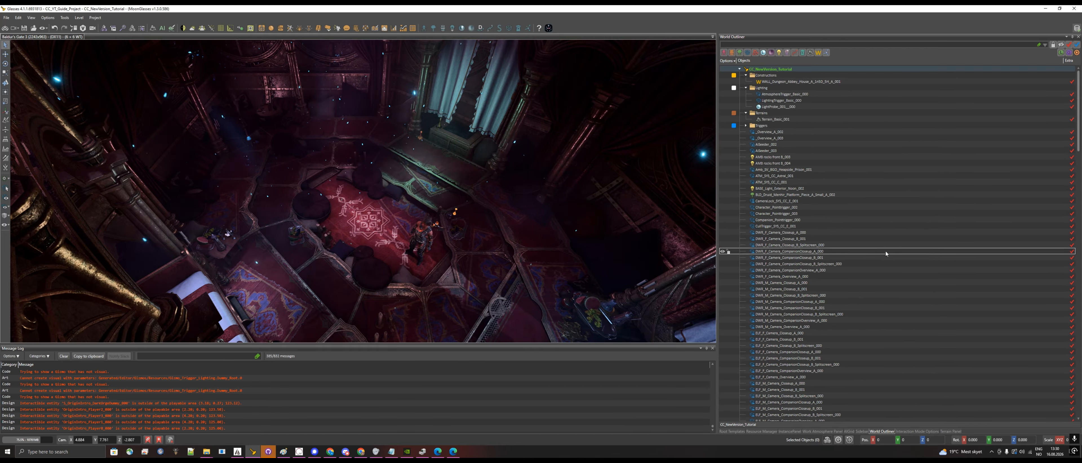
- Locate the copied druid platform piece in the scene and compare its position with that of the template's building
left_click(844, 197)
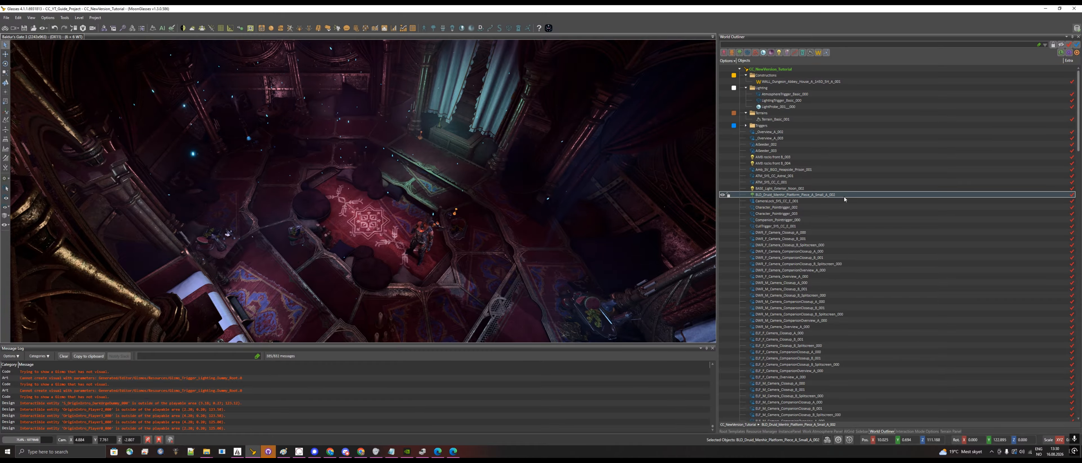
mouse_move(1077, 110)
left_mouse_down()
mouse_move(1078, 375)
mouse_move(1078, 111)
left_mouse_up()
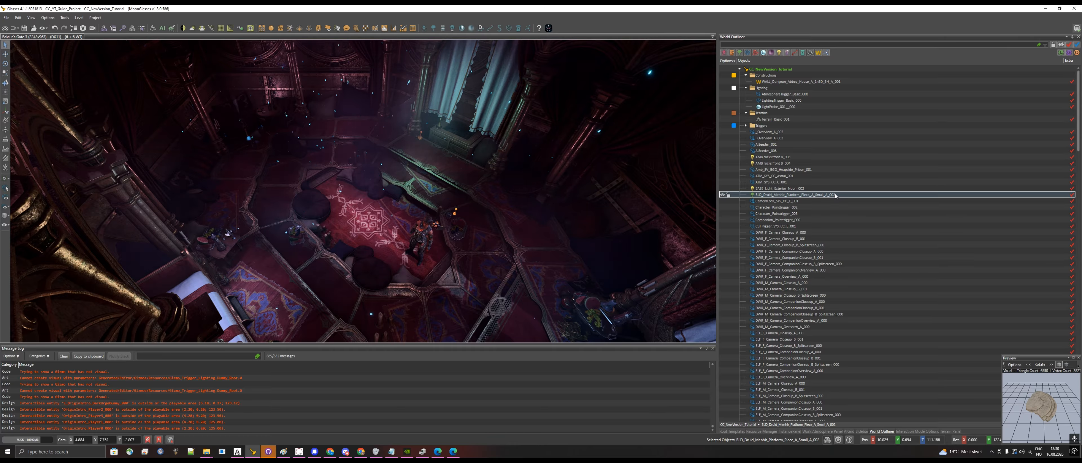
left_click(413, 240)
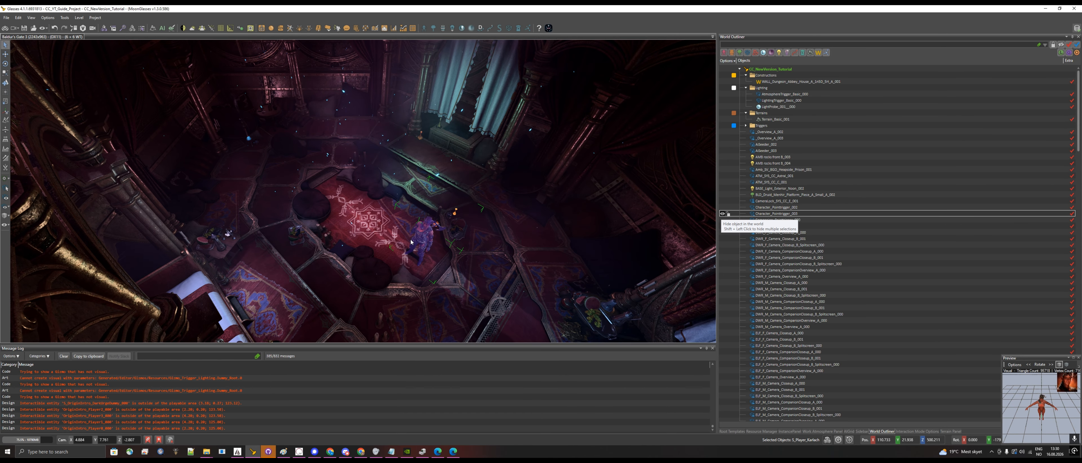
scroll(411, 243, "down", 10)
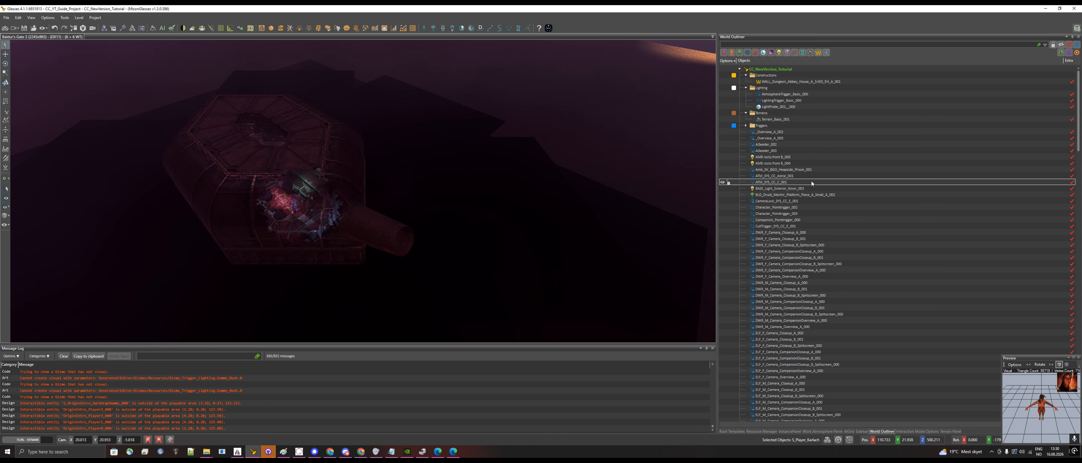
left_click(807, 195)
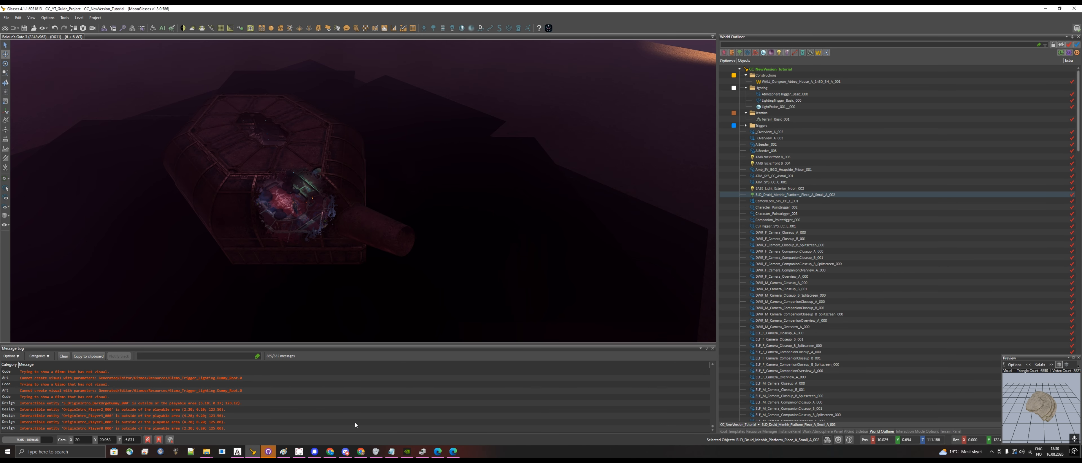
double_click(788, 195)
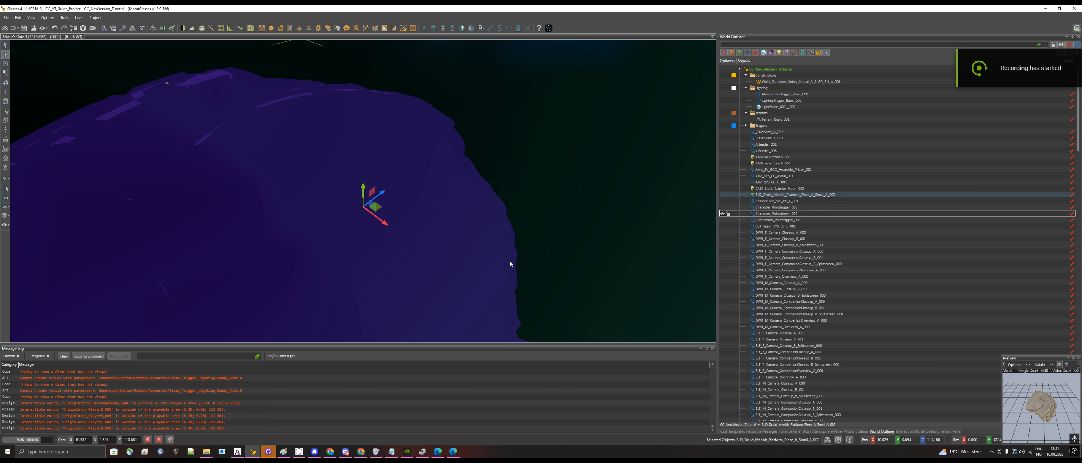
scroll(487, 272, "down", 5)
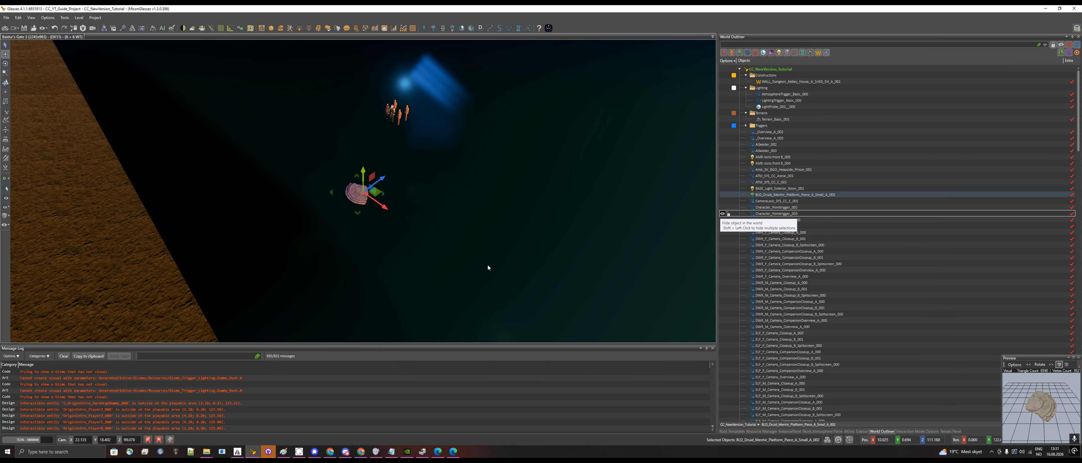
right_click_drag(487, 266, 488, 265)
key("s")
key("s")
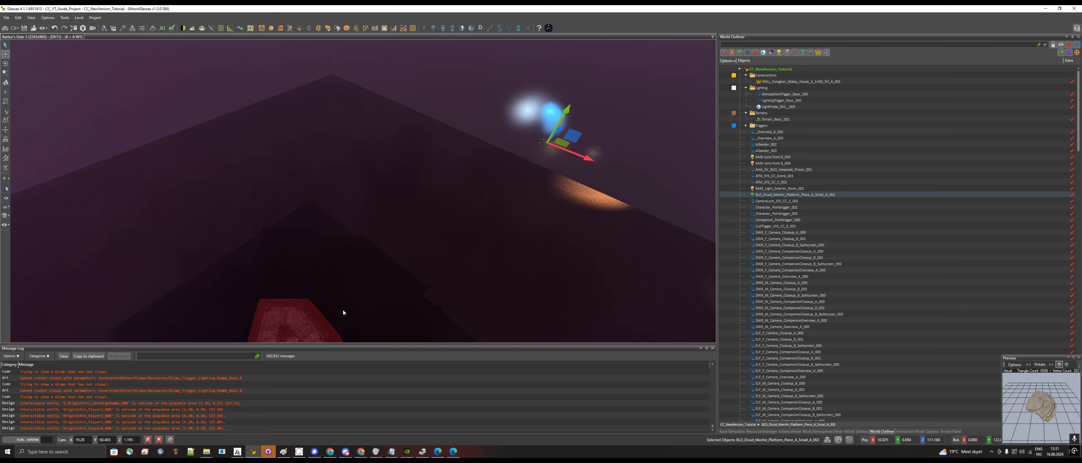
key("w")
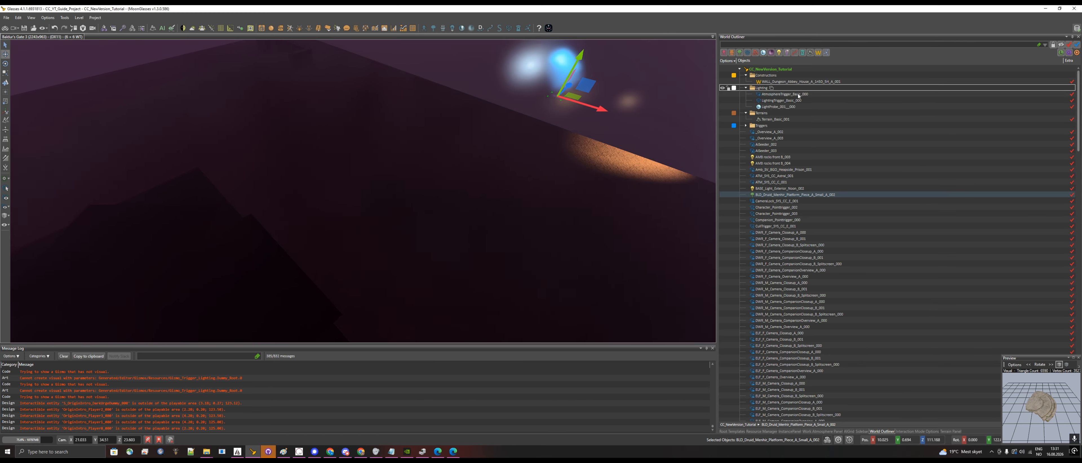
- Select all objects from the dungeon abbey wall construction through the last list entry, leaving out the LT_CTY lamp
left_click(798, 81)
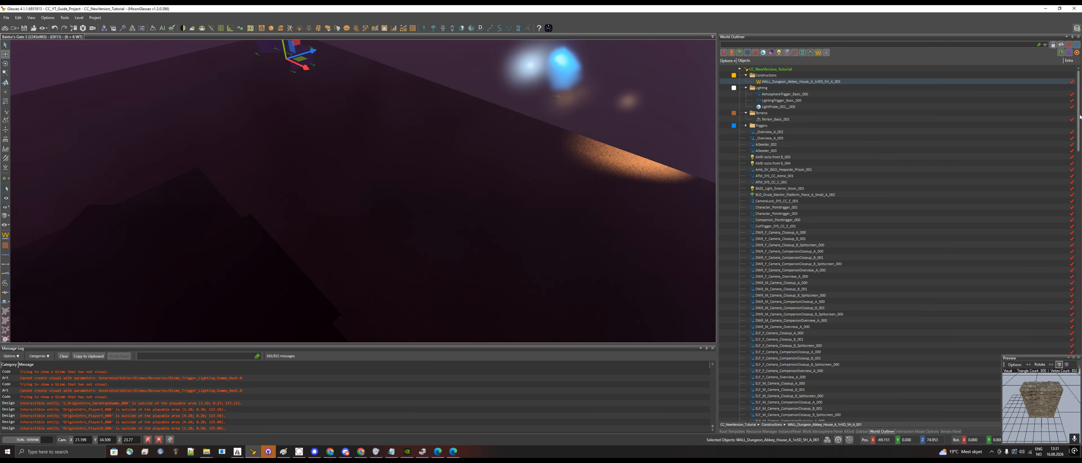
left_click_drag(1079, 117, 1079, 340)
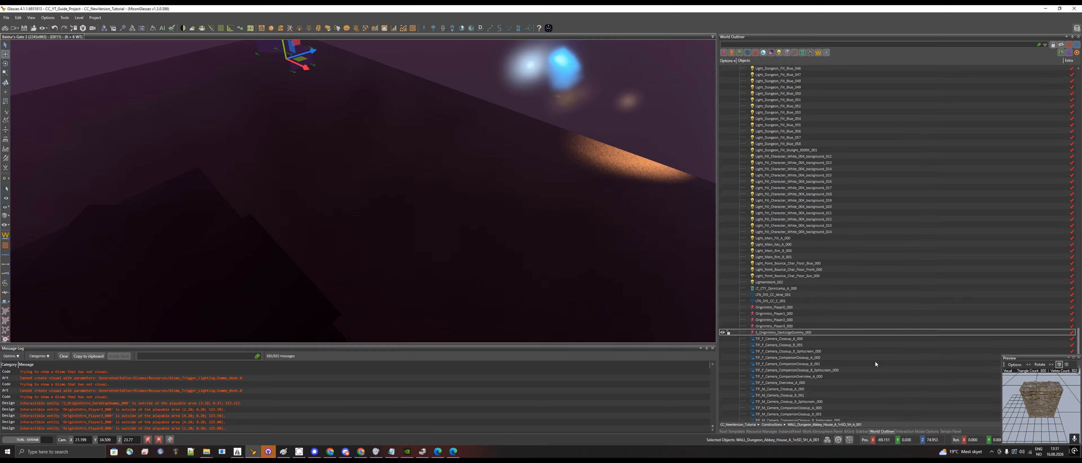
scroll(875, 364, "down", 2)
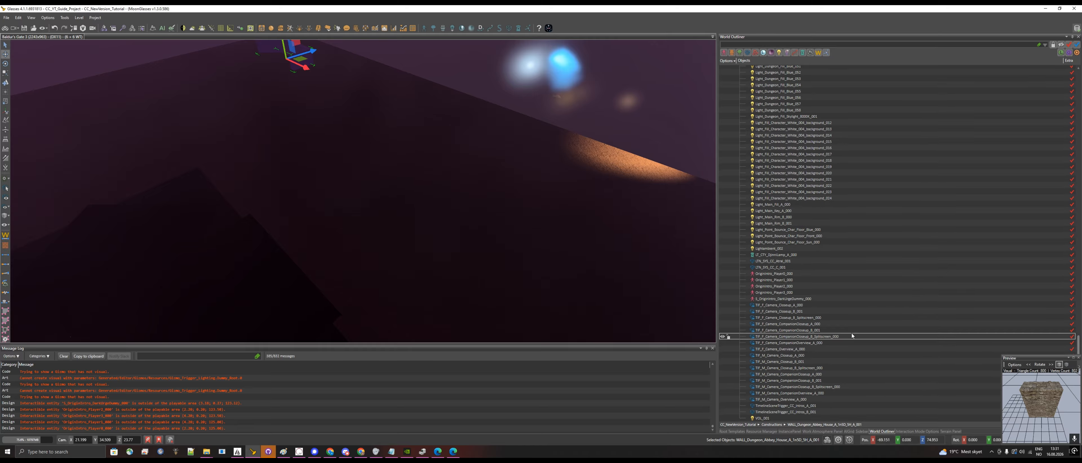
left_click(828, 419, "shift")
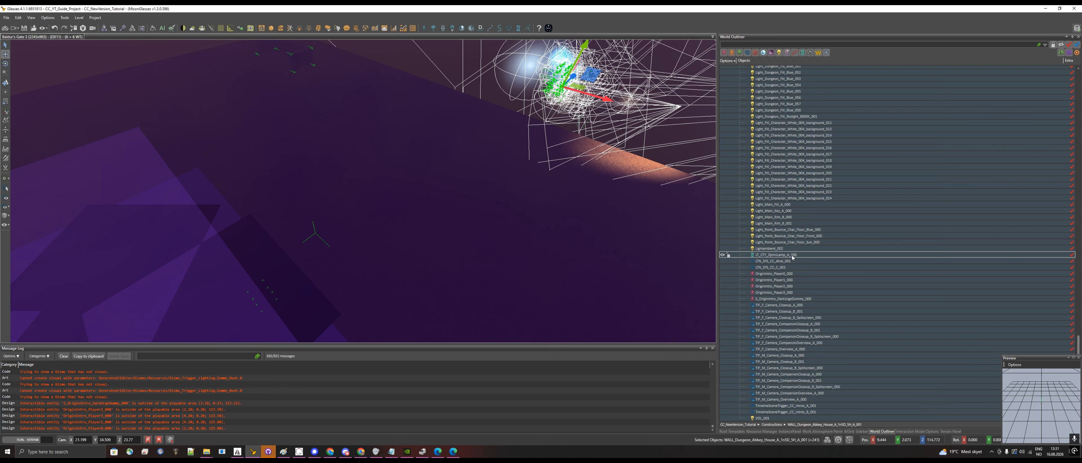
left_click(792, 255, "ctrl")
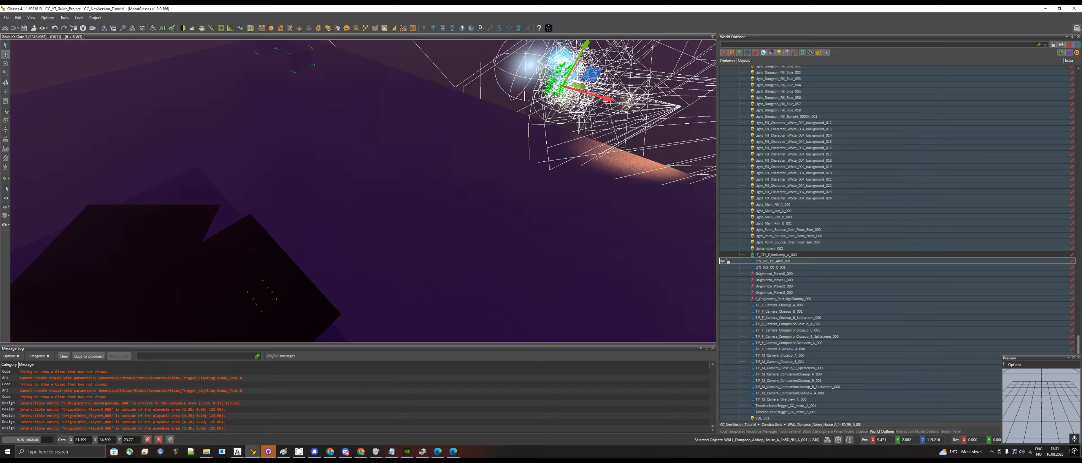
- Move the selected objects down and across from their high position to the template's building
left_click_drag(574, 75, 463, 246)
key("s")
key("a")
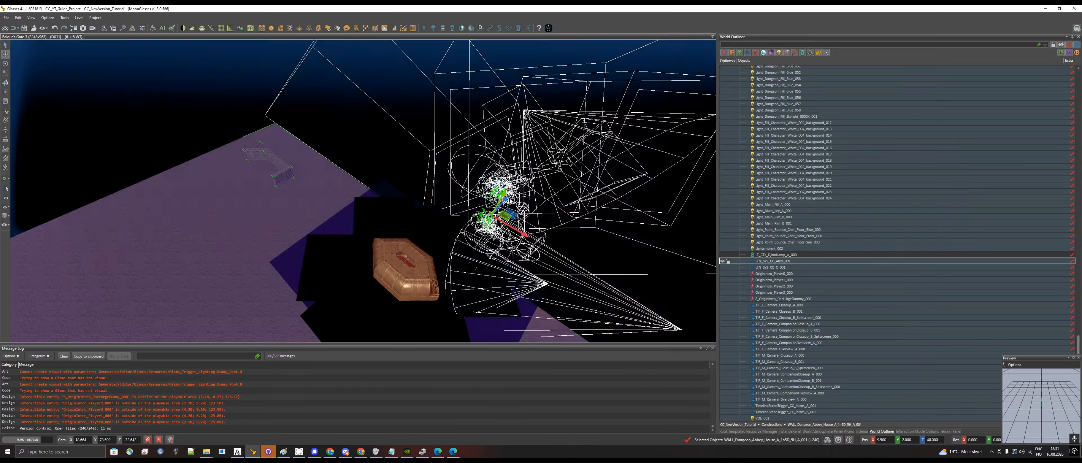
left_click_drag(506, 212, 421, 271)
key("w")
key("a")
key("q")
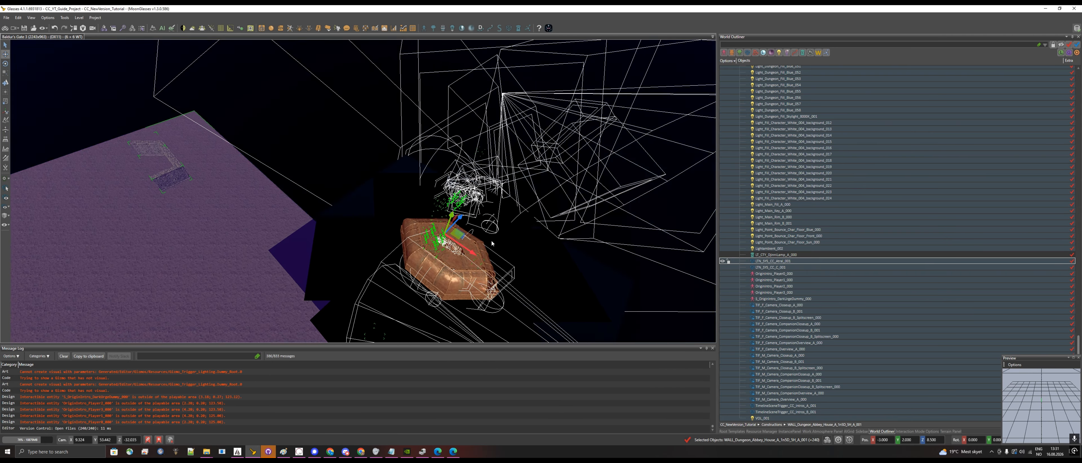
- Fine-tune the position of the selected objects inside the building's red-carpeted room and save the level
key("w")
mouse_move(511, 224)
right_mouse_down()
mouse_move(510, 247)
mouse_move(521, 206)
mouse_move(527, 232)
mouse_move(520, 210)
right_mouse_up()
key("w")
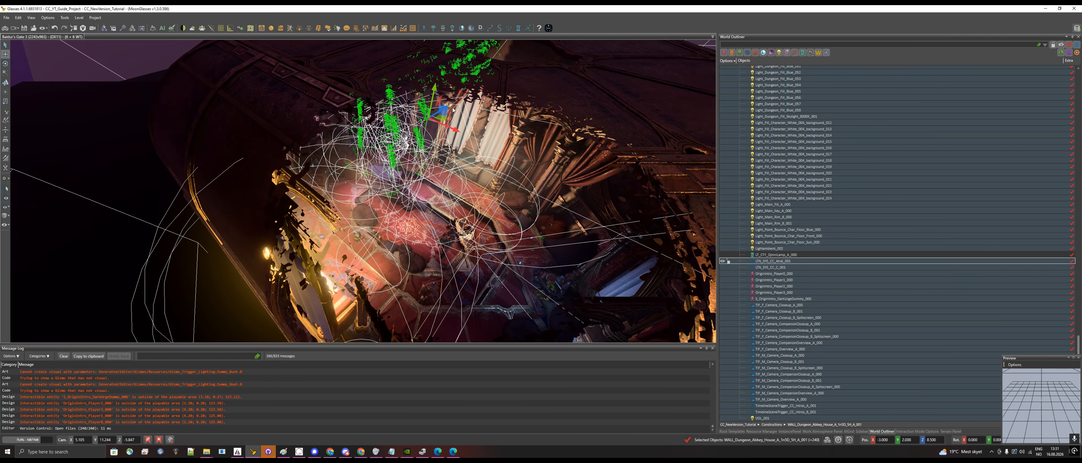
left_click_drag(438, 116, 470, 195)
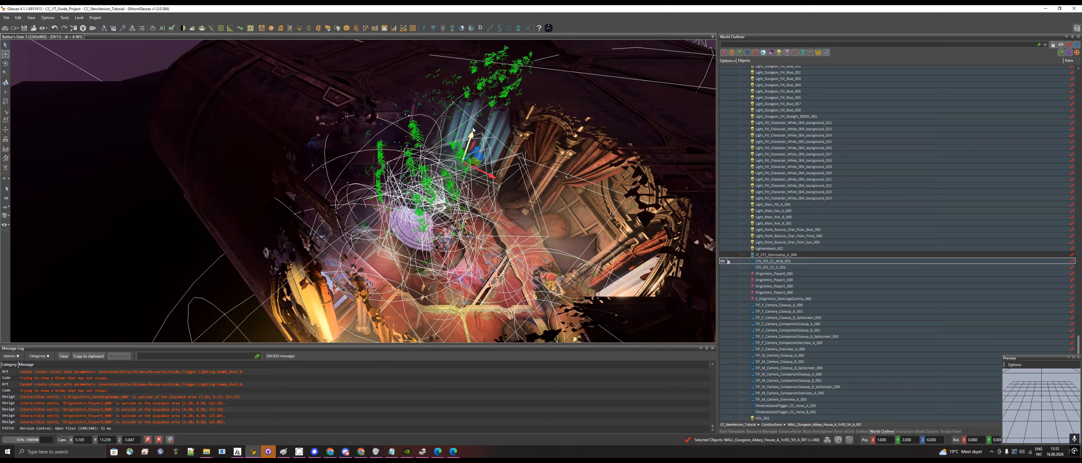
left_click_drag(471, 135, 469, 151)
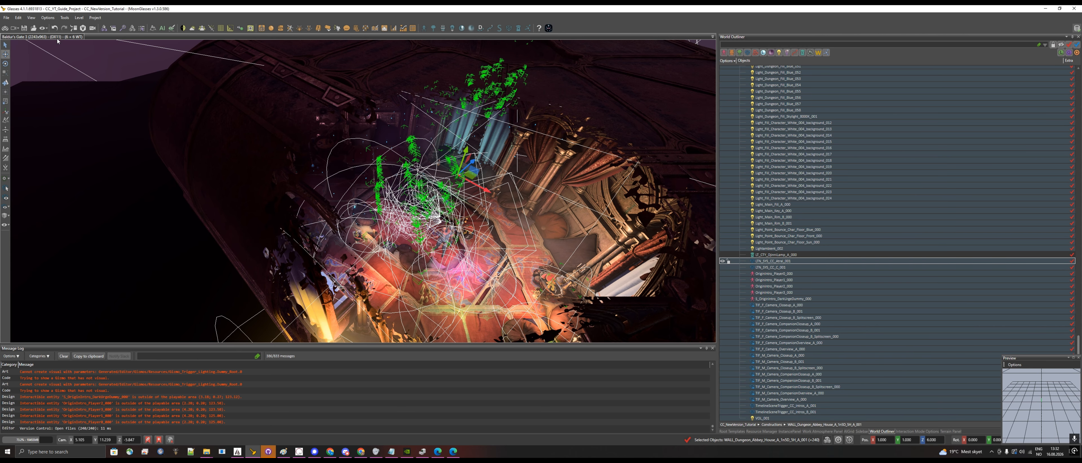
left_click(6, 18)
left_click(29, 79)
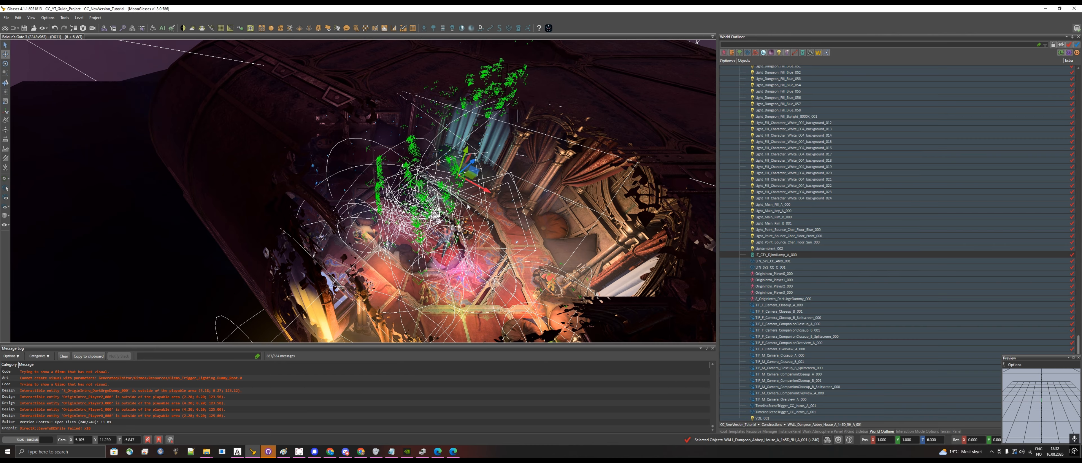
- Assign CC_NewVersion_Tutorial as the project's Character Creation Level and save the project settings
left_click(95, 18)
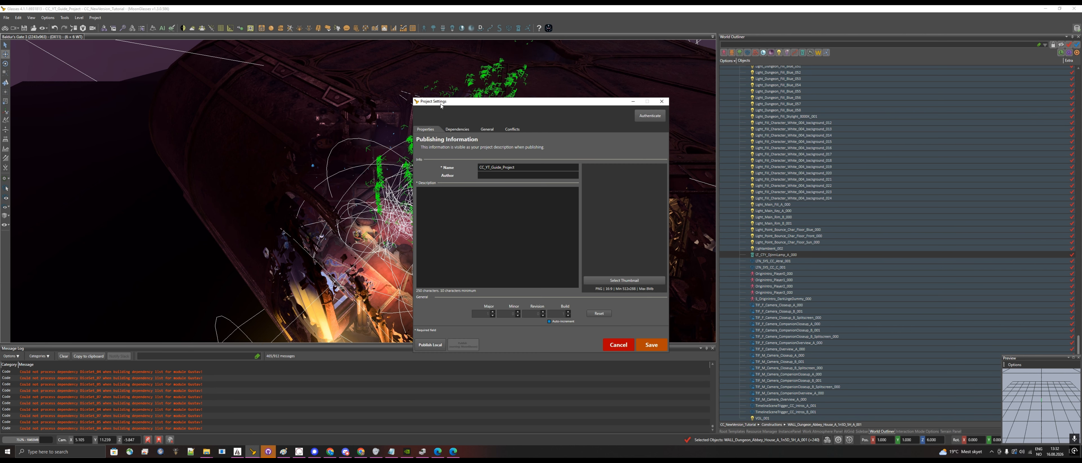
left_click(489, 129)
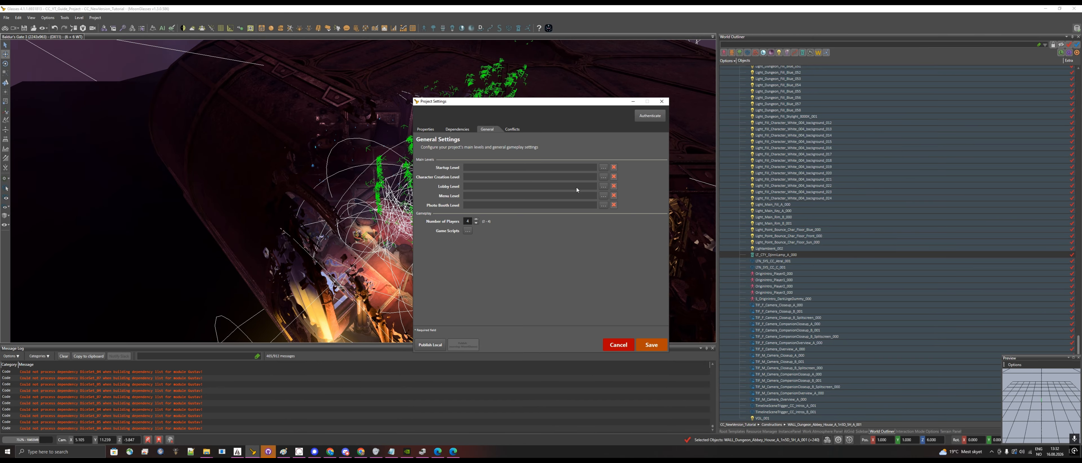
left_click(601, 178)
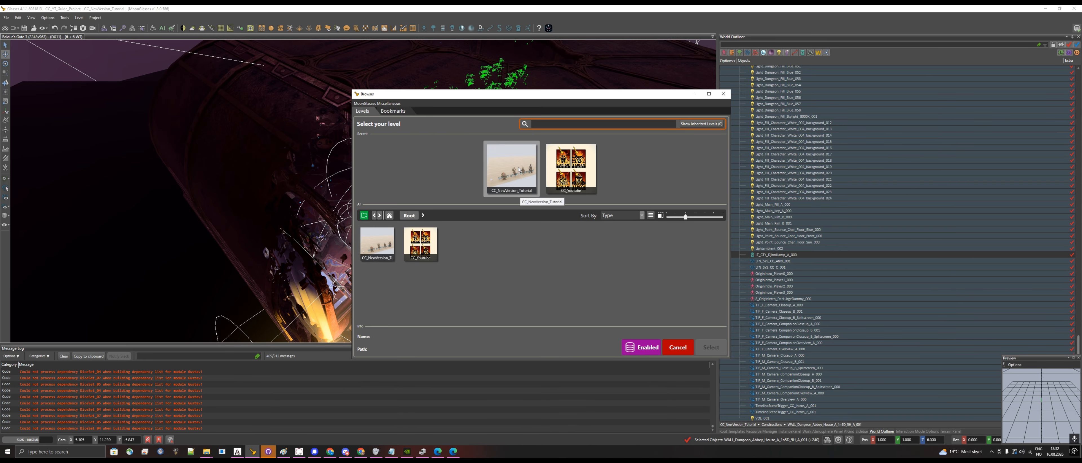
double_click(516, 175)
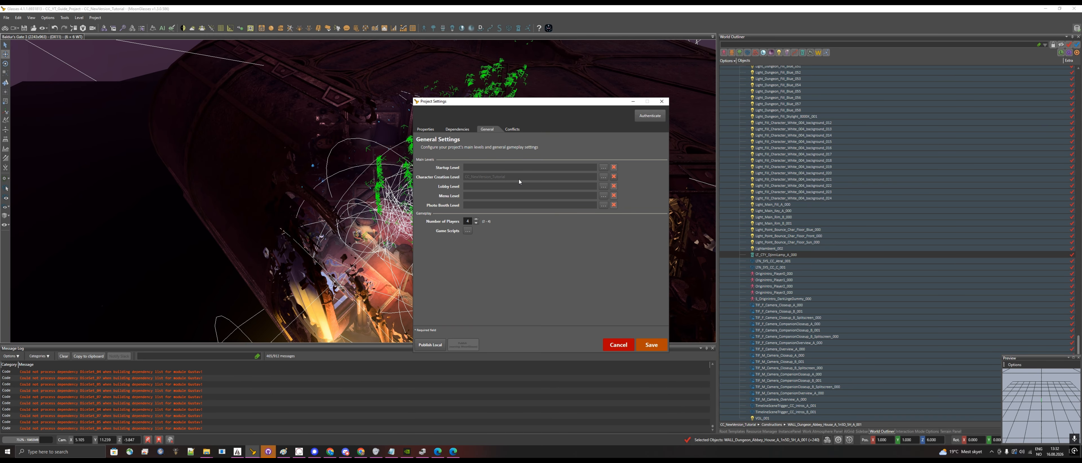
left_click(603, 167)
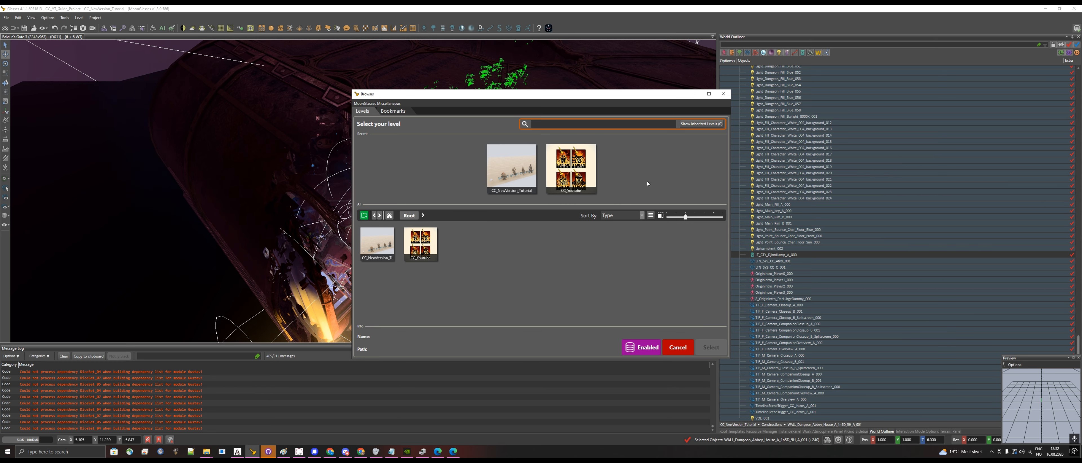
left_click(676, 353)
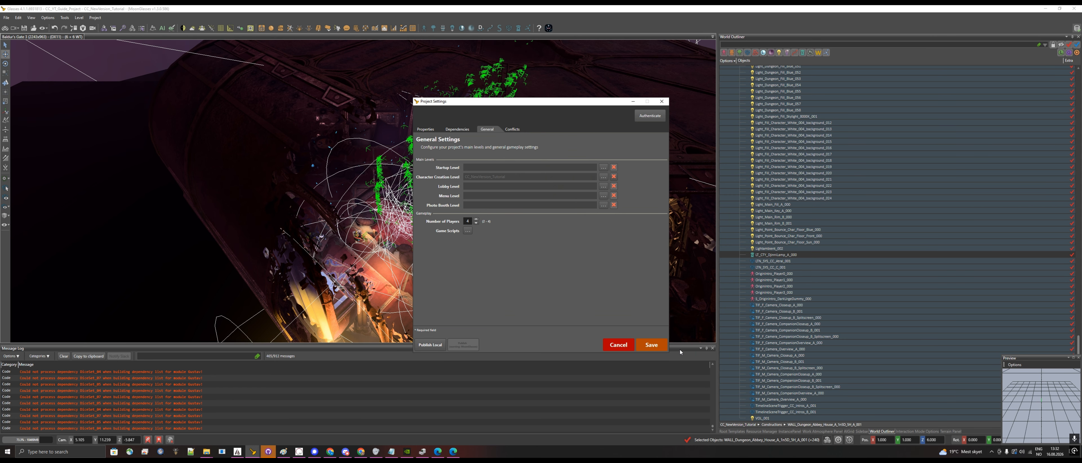
left_click(650, 351)
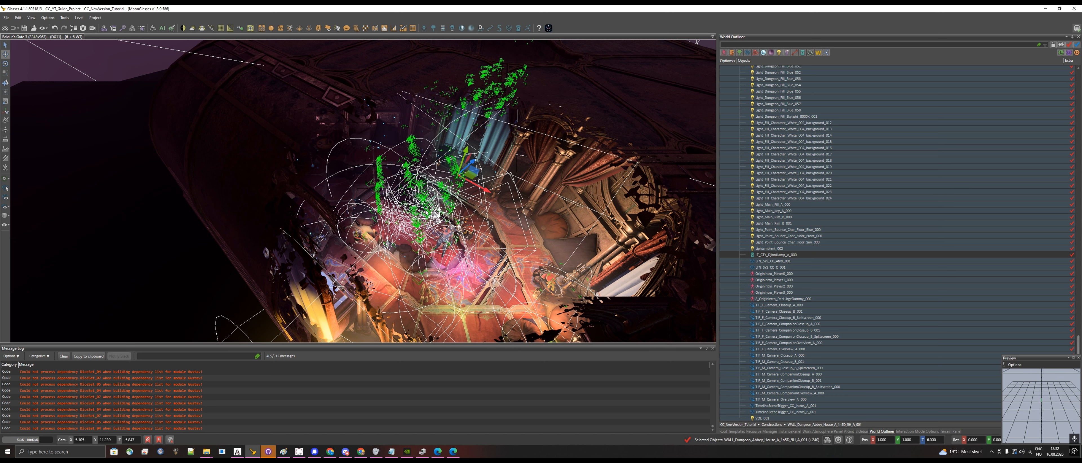
- Create a new level named startup_level from the Basic_Level_A template
left_click(7, 18)
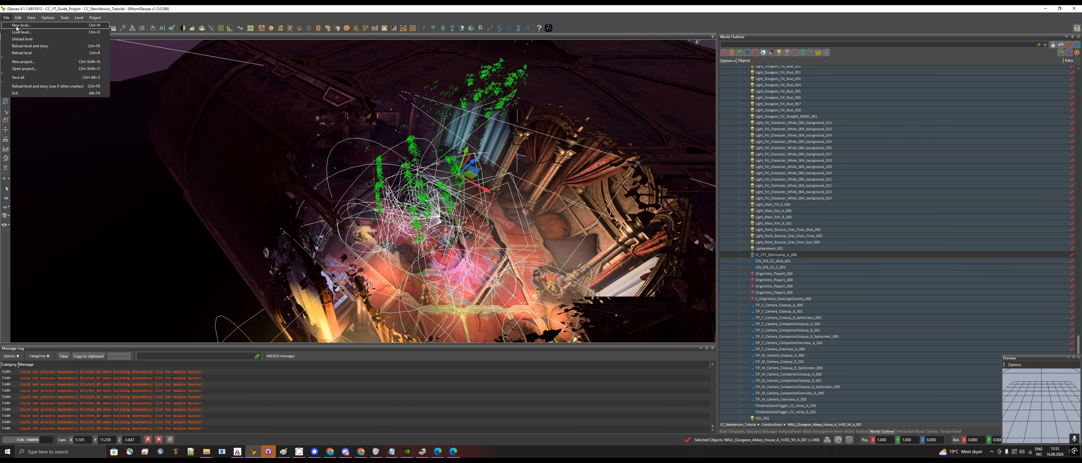
left_click(21, 25)
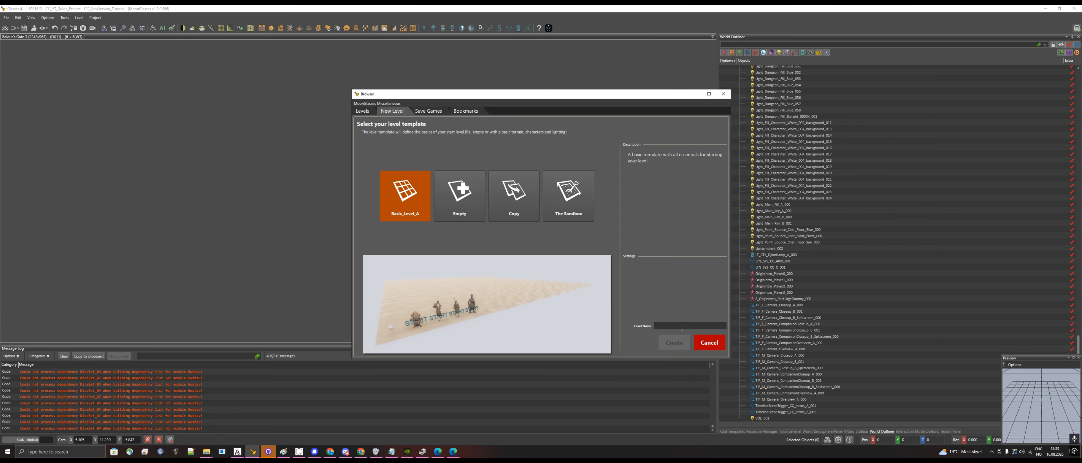
type("startup_level")
left_click(675, 341)
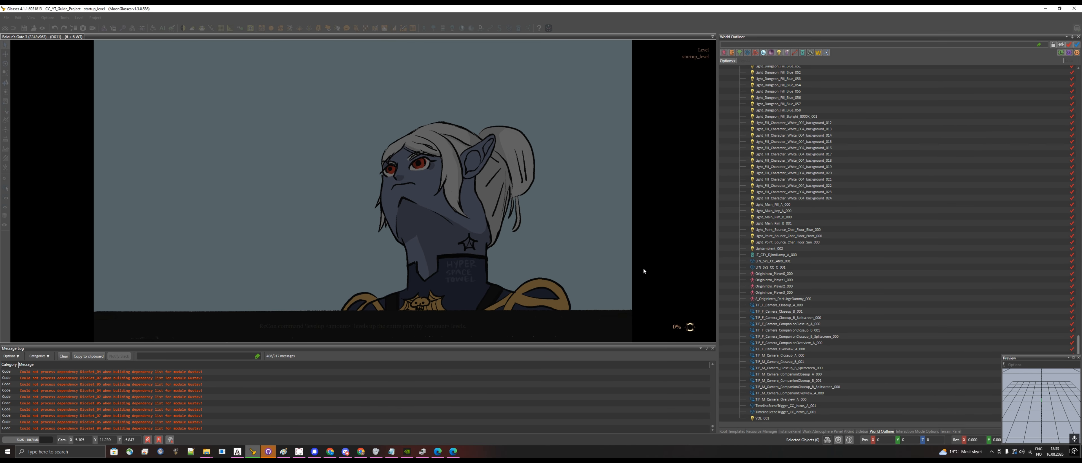
- Assign the newly created basic level as the project's Startup Level and save the project settings
left_click(95, 17)
left_click(106, 26)
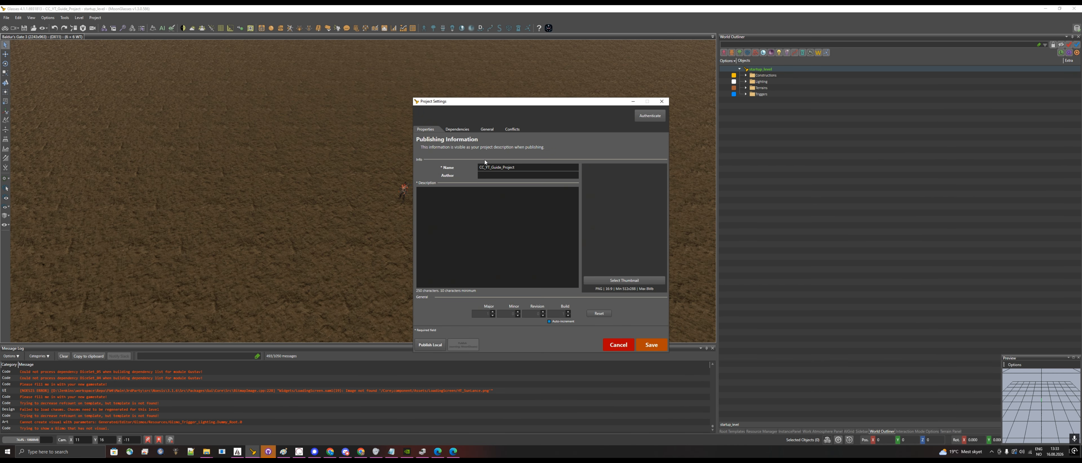
left_click(512, 129)
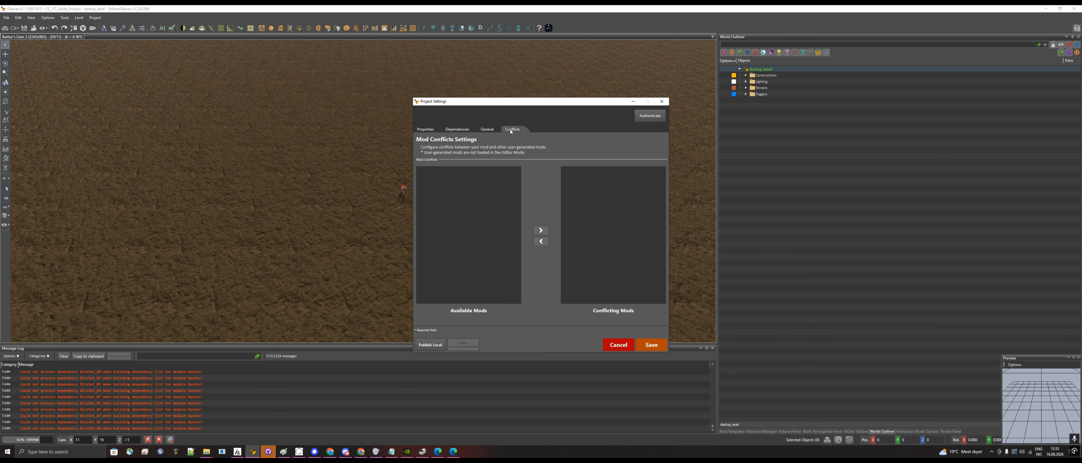
left_click(487, 129)
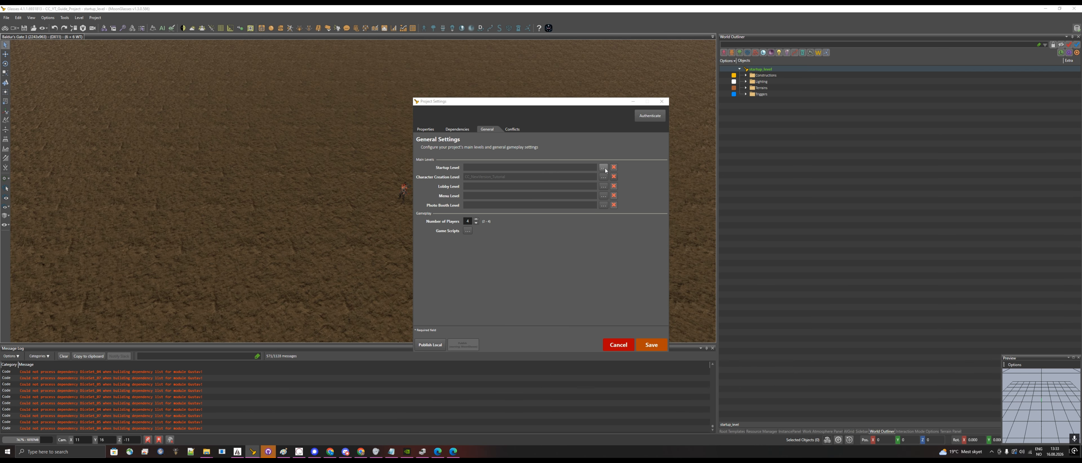
left_click(603, 167)
double_click(487, 171)
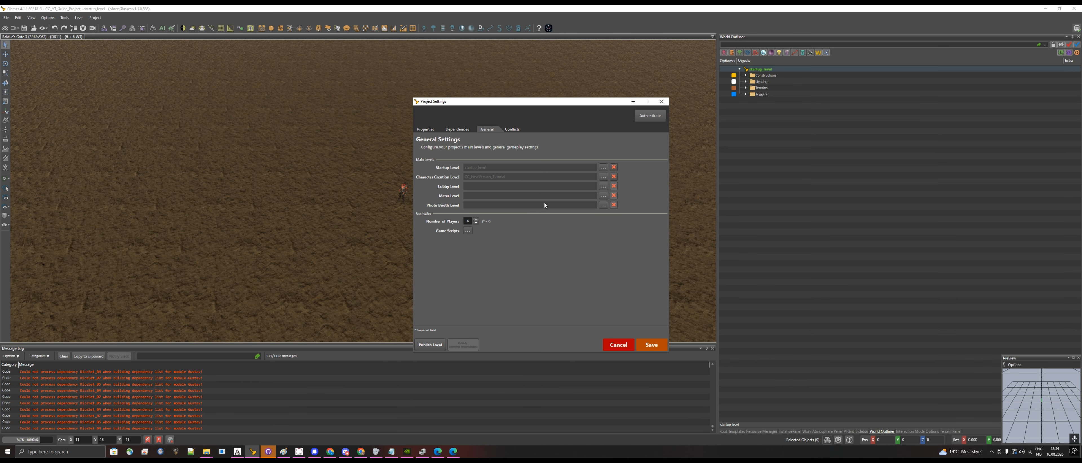
left_click(663, 345)
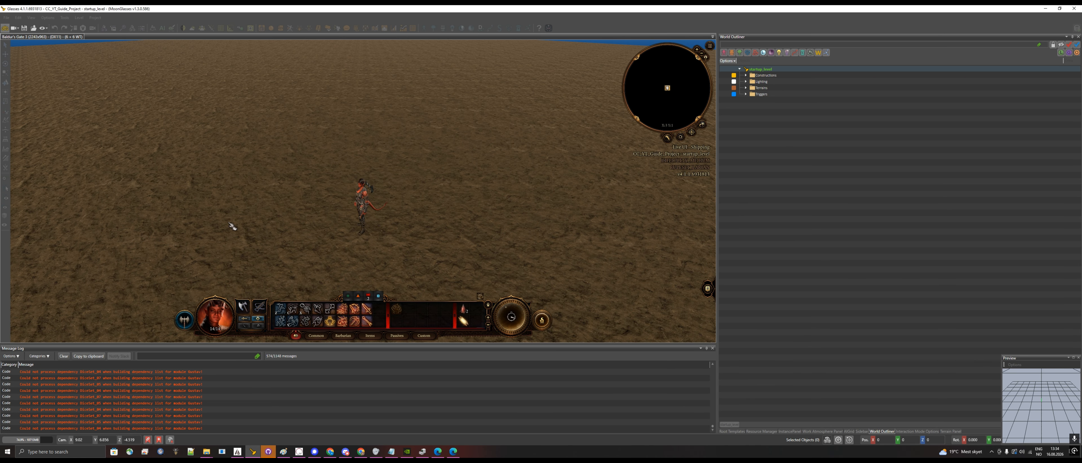
- Test the startup level in game mode by walking the character, return to editing and save everything
left_click(232, 224)
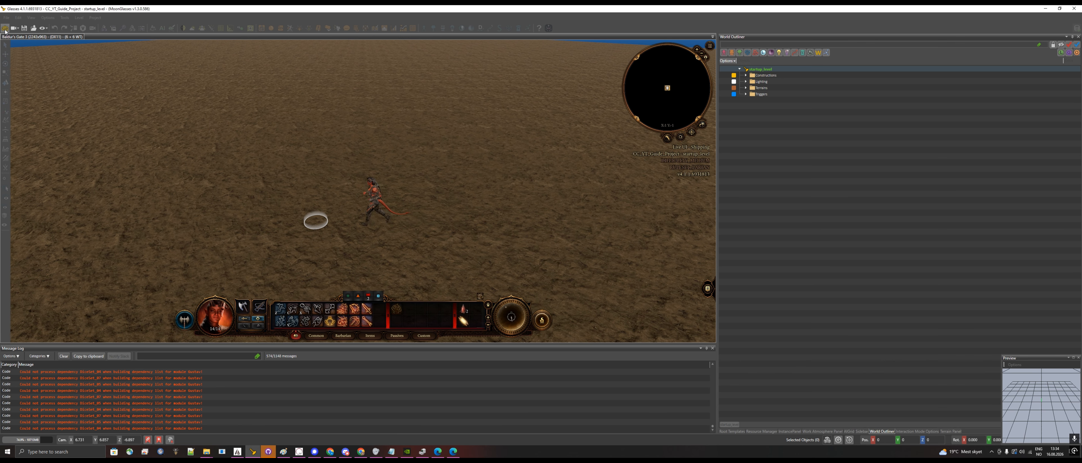
left_click(5, 29)
left_click(6, 18)
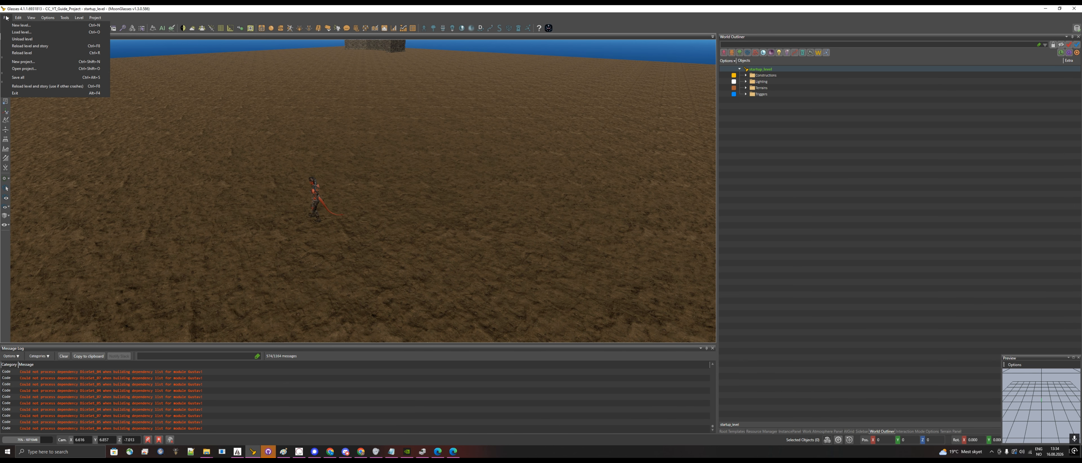
left_click(36, 77)
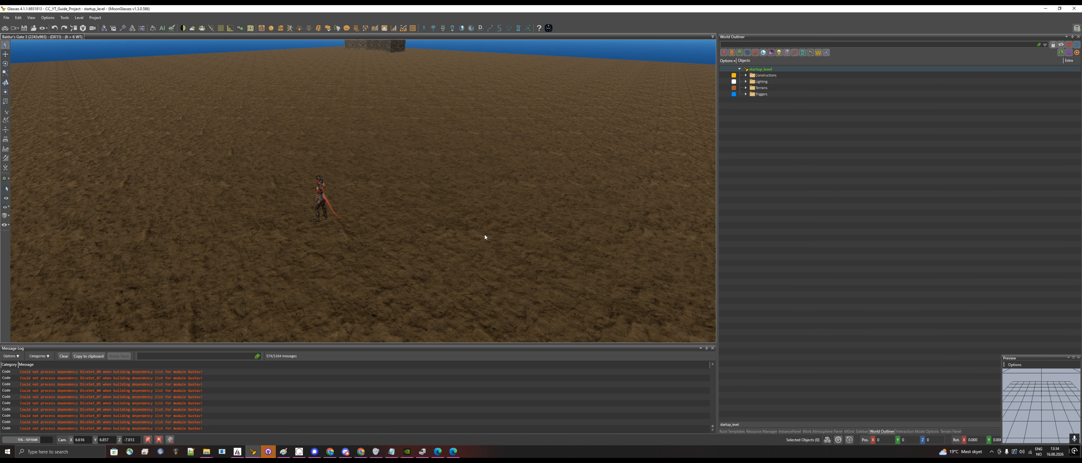
left_click(453, 222)
key("a")
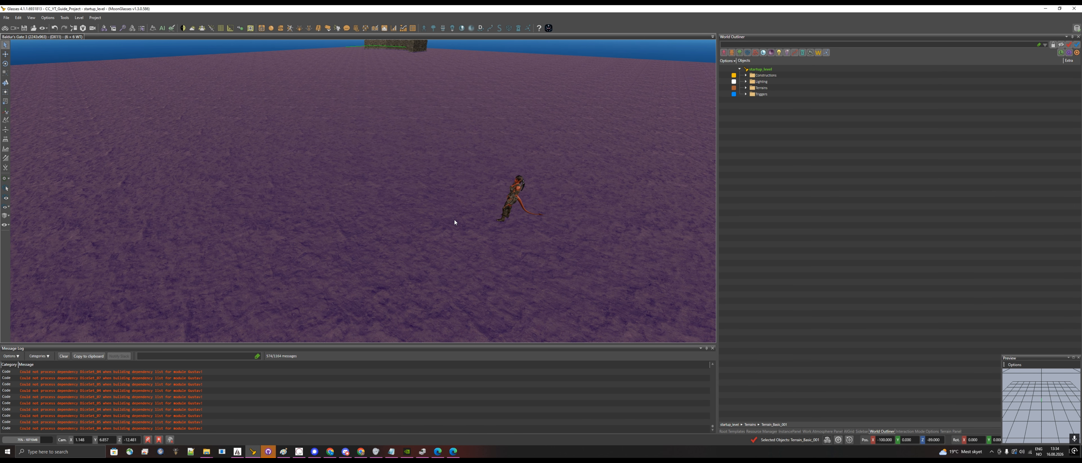
key("d")
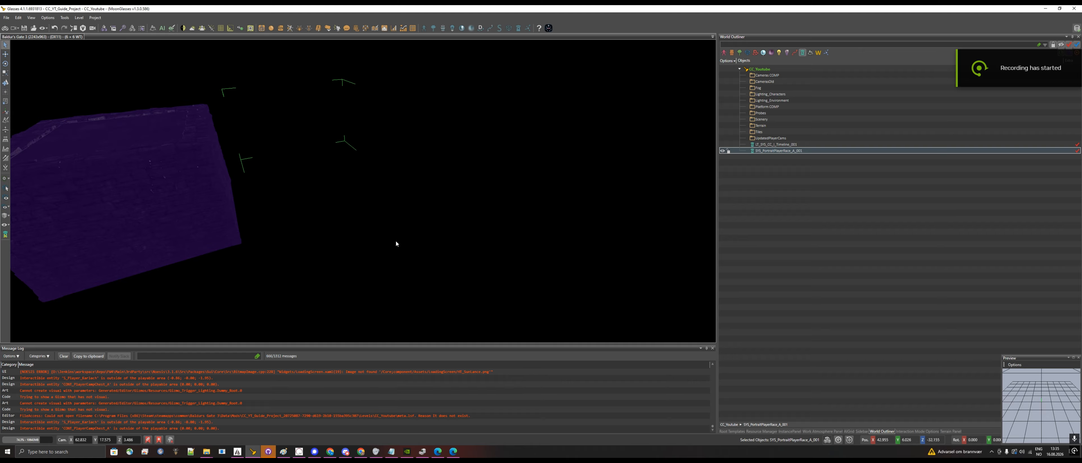
- Select the timeline object LT_SYS_CC_I_Timeline_001 in the CC_Youtube level
left_click(393, 229)
scroll(409, 226, "down", 10)
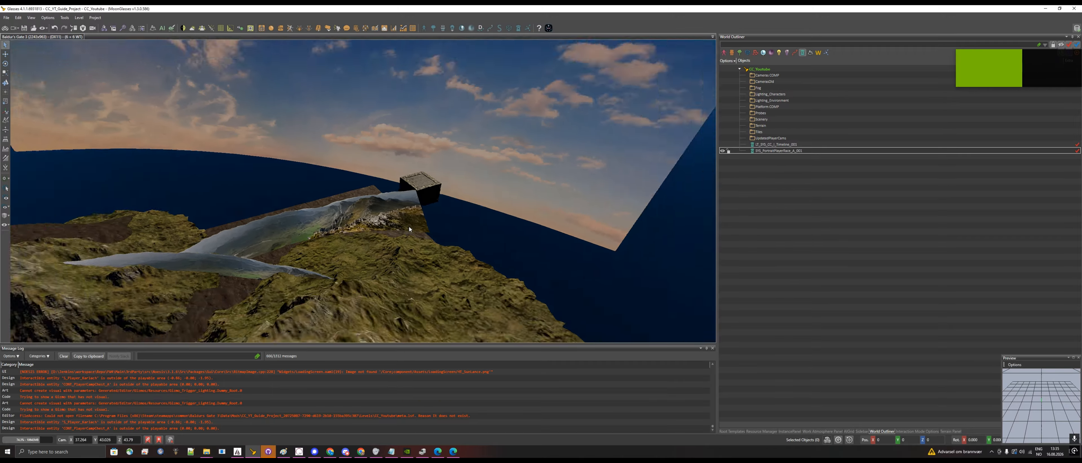
right_click_drag(409, 226, 409, 229)
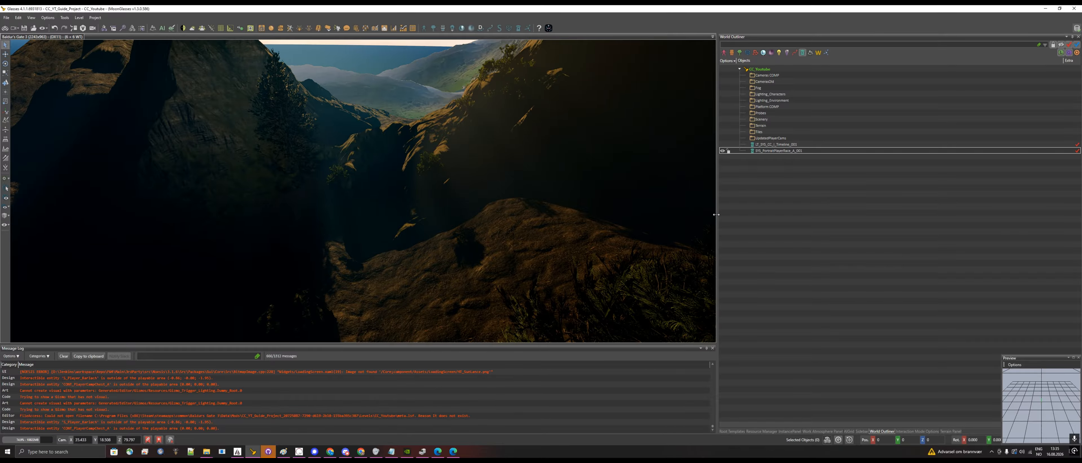
left_click(793, 145)
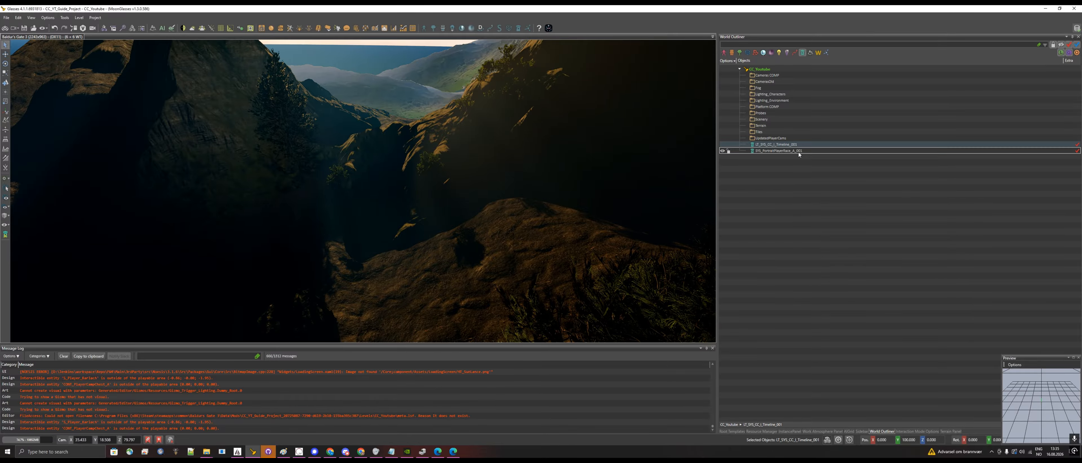